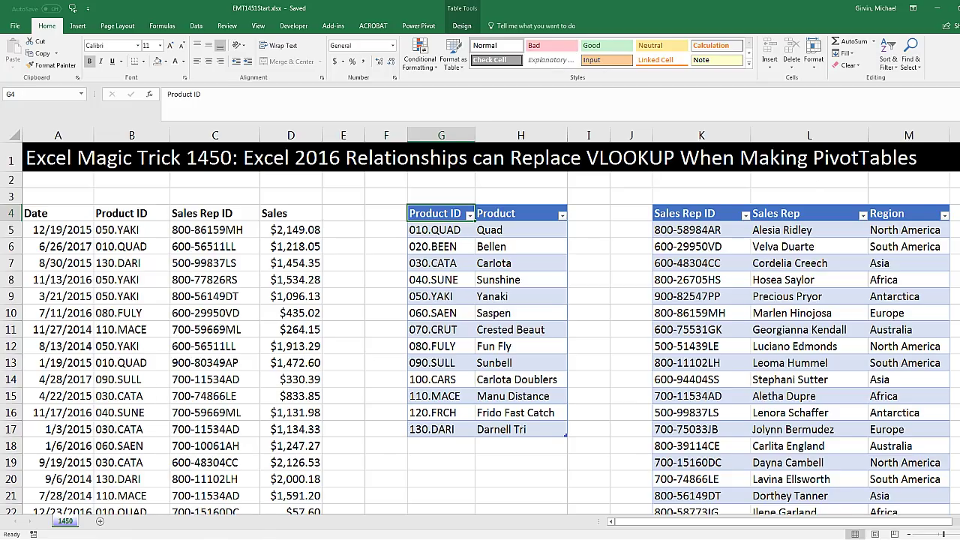
# Preview the finished workbook, then highlight the Product ID and Sales Rep ID columns in the sales data.
pyautogui.click(201, 491)
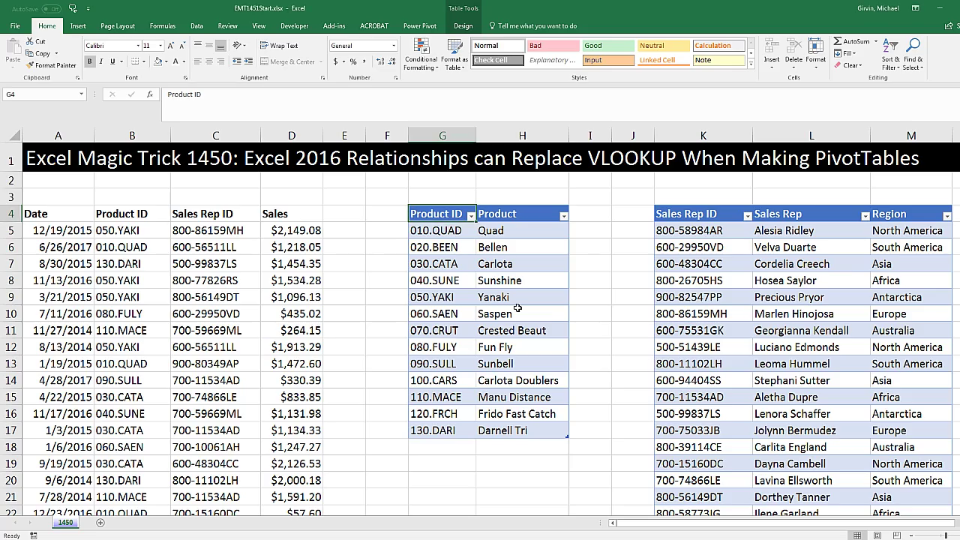
pyautogui.click(232, 232)
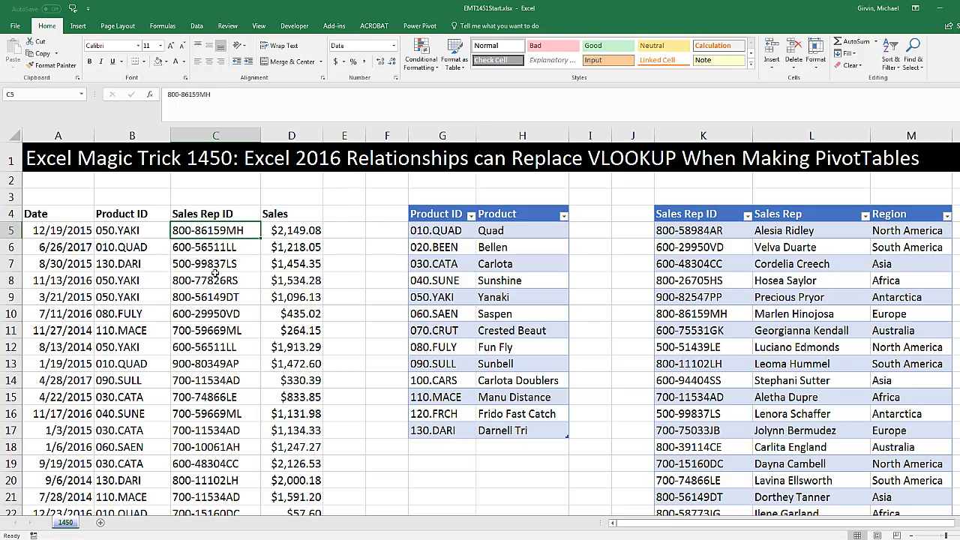
pyautogui.moveTo(129, 230); pyautogui.dragTo(159, 341)
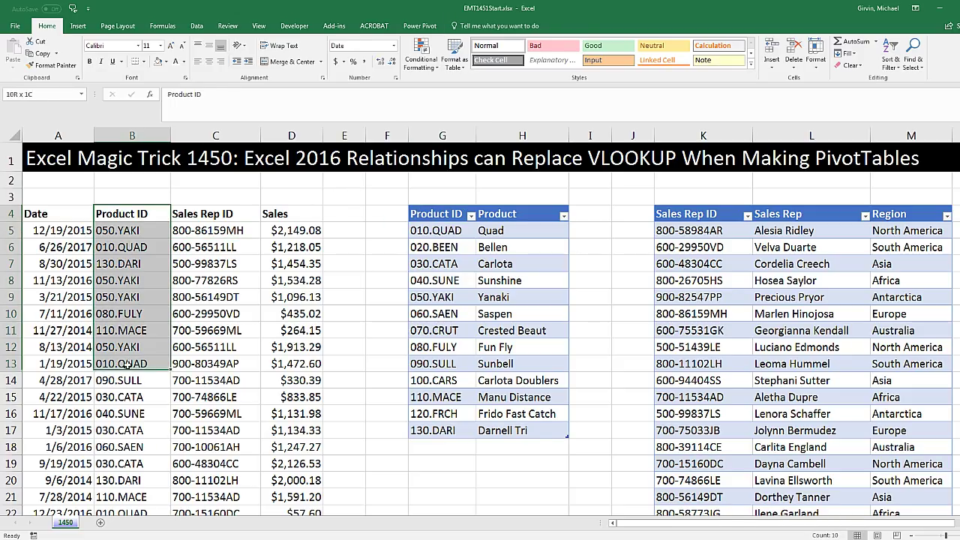
pyautogui.moveTo(214, 216); pyautogui.dragTo(214, 382)
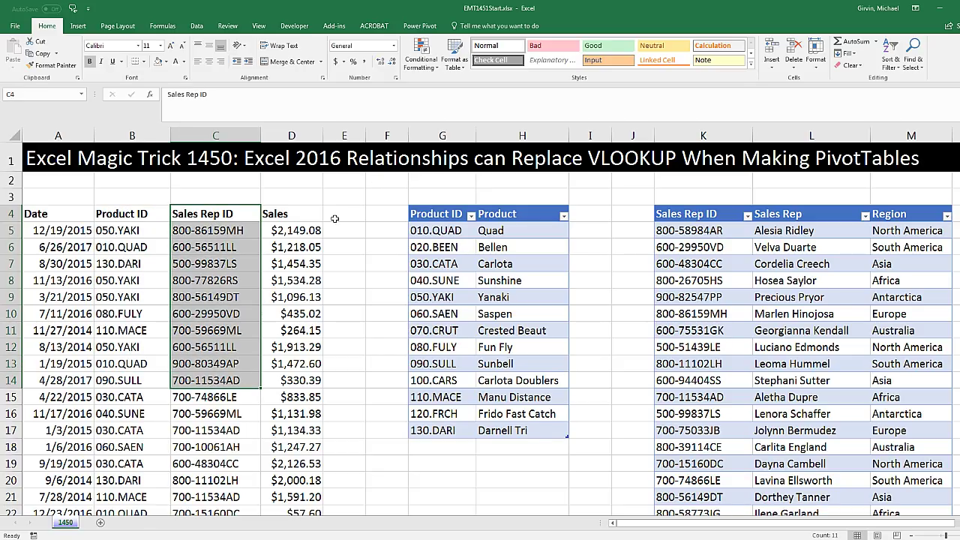
pyautogui.click(335, 216)
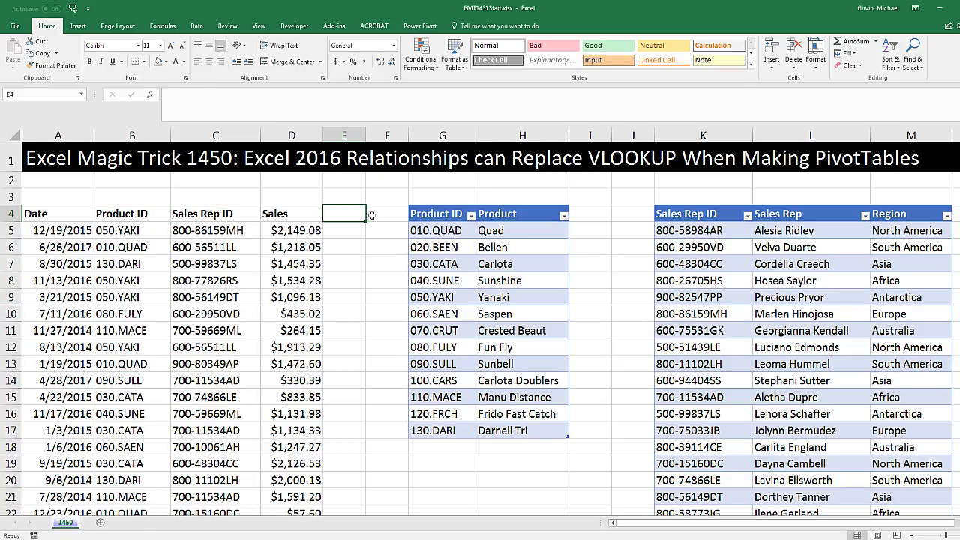
pyautogui.click(332, 225)
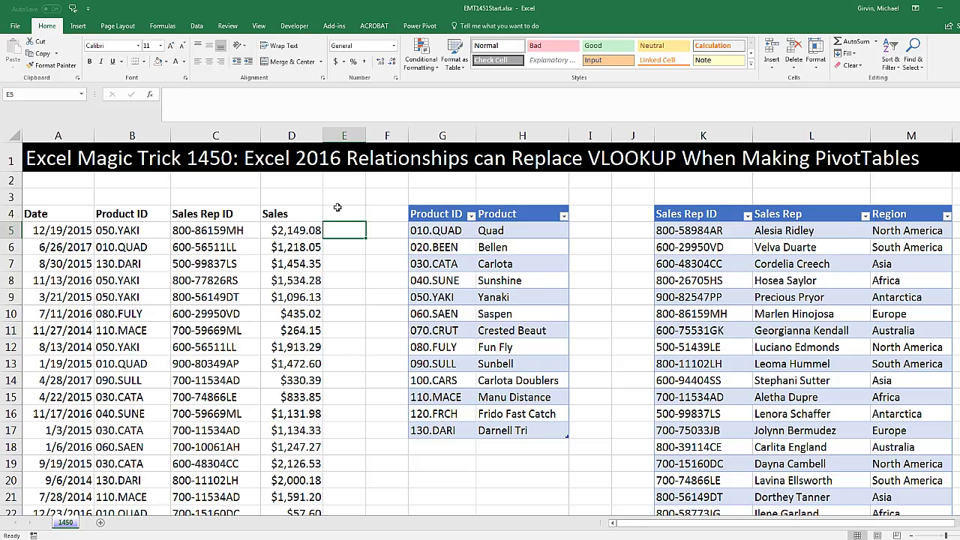
# Show the Data tab with the active cell inside the sales data.
pyautogui.click(313, 212)
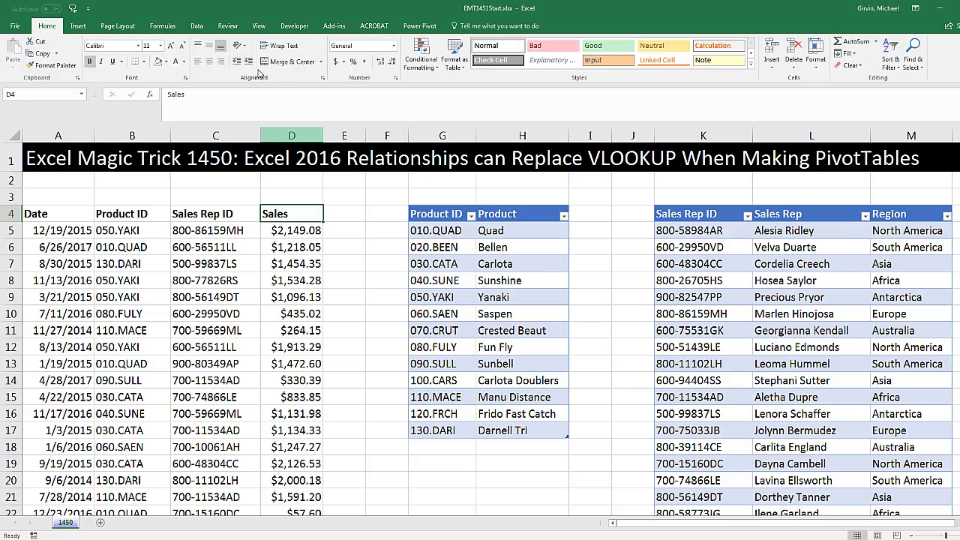
pyautogui.click(197, 26)
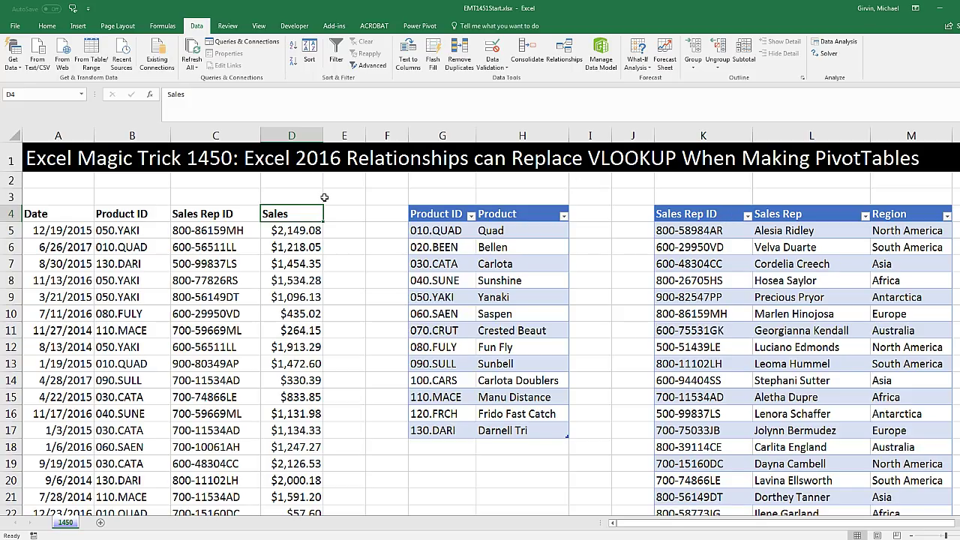
pyautogui.click(232, 247)
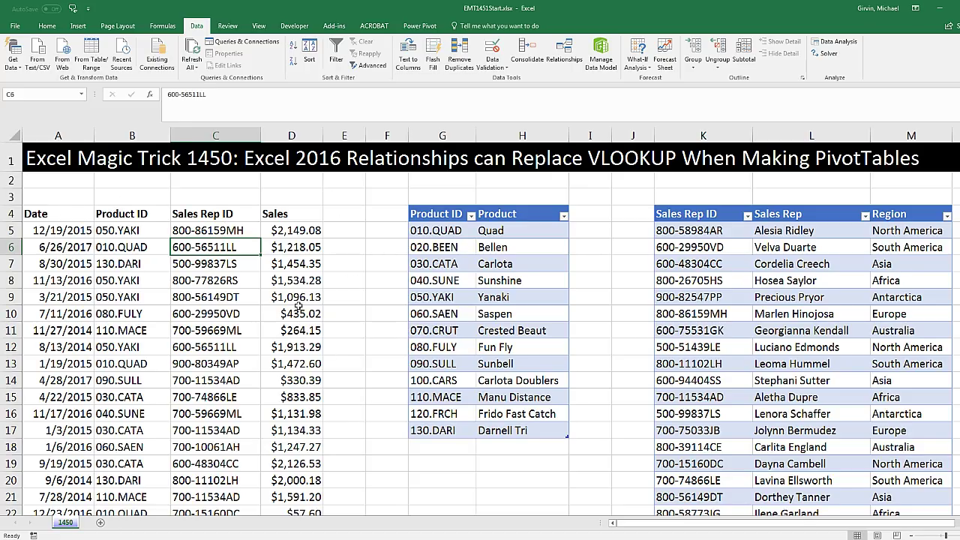
# Convert the sales data at A4 into a table with headers using Ctrl+T.
pyautogui.click(78, 26)
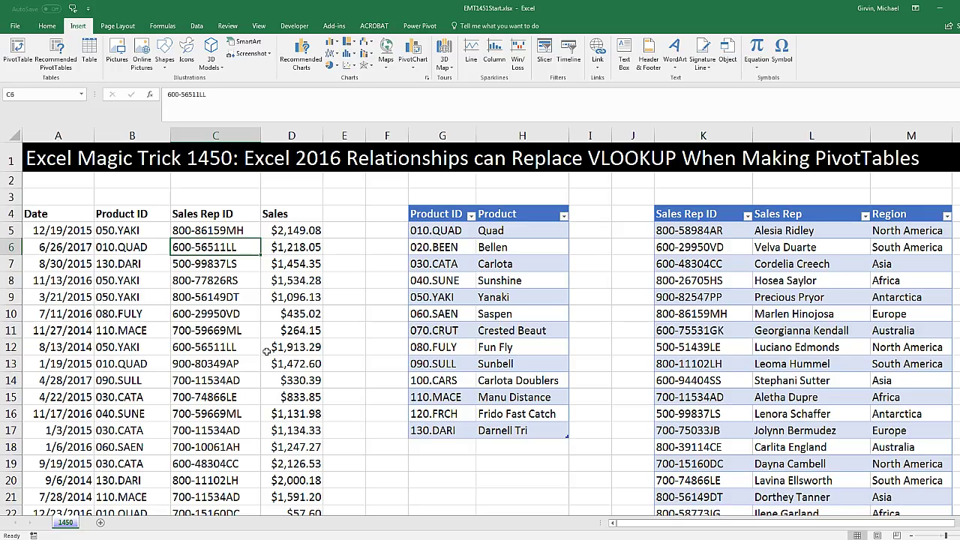
pyautogui.hotkey('ctrl', 't')
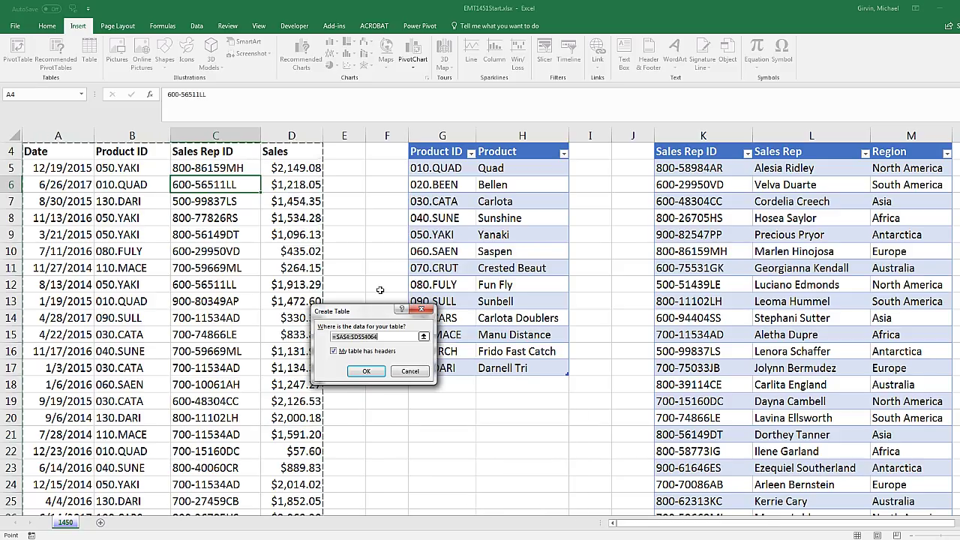
pyautogui.moveTo(379, 320); pyautogui.dragTo(382, 191)
pyautogui.scroll(1, 345, 238)
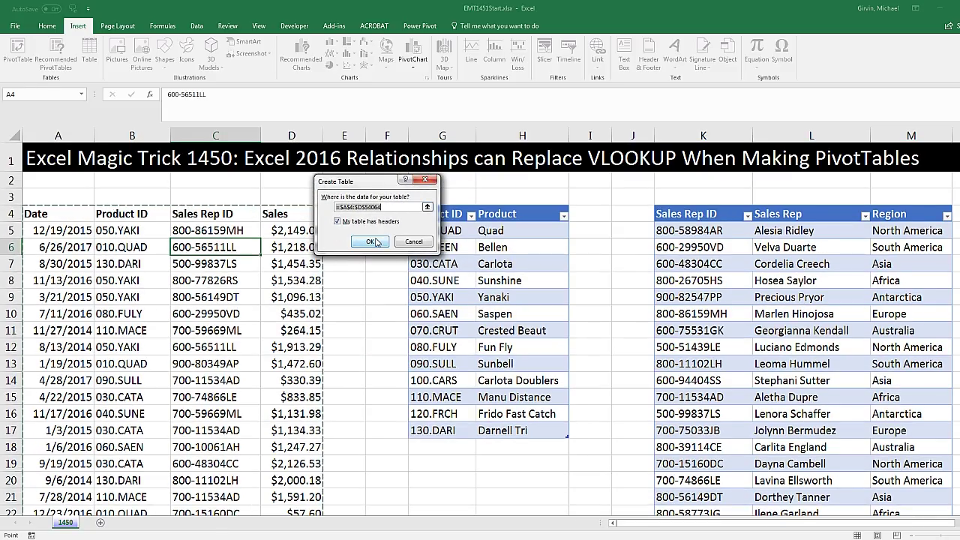
pyautogui.press('Return')
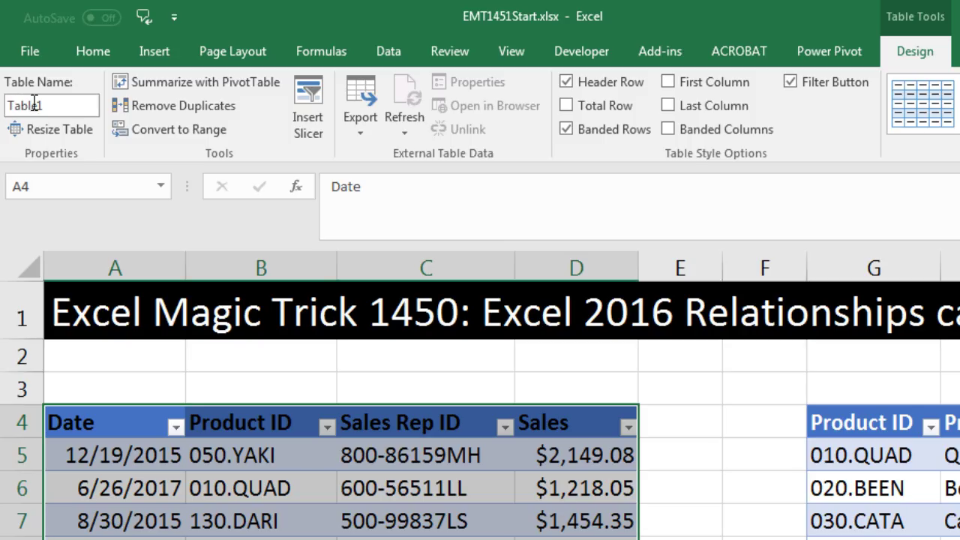
# Rename Table1 to fSales through the Table Name box.
pyautogui.click(433, 500)
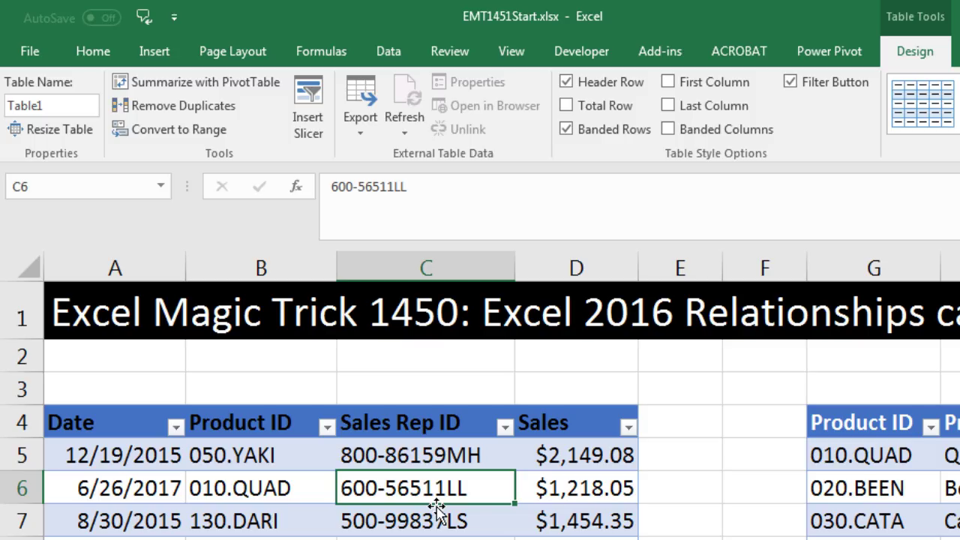
pyautogui.press('alt')
pyautogui.press('j')
pyautogui.press('t')
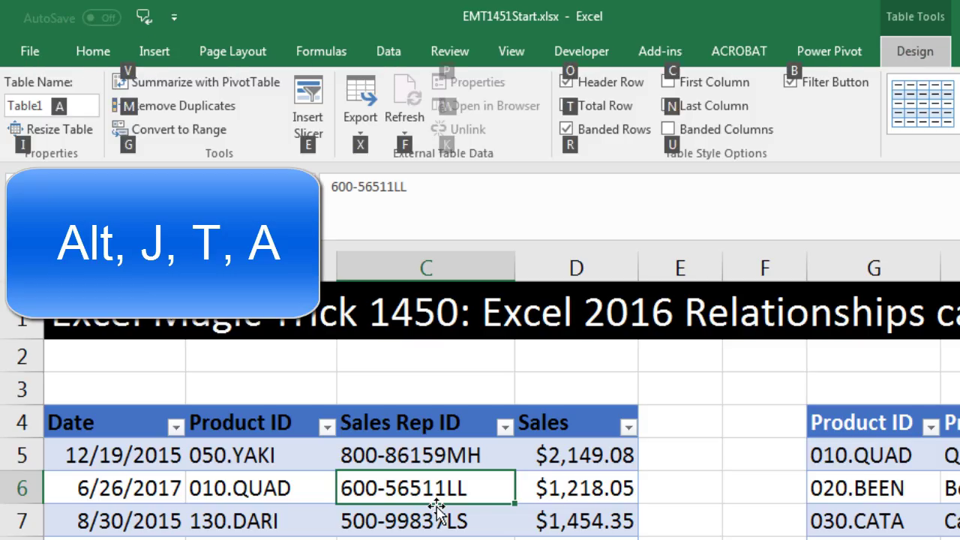
pyautogui.press('a')
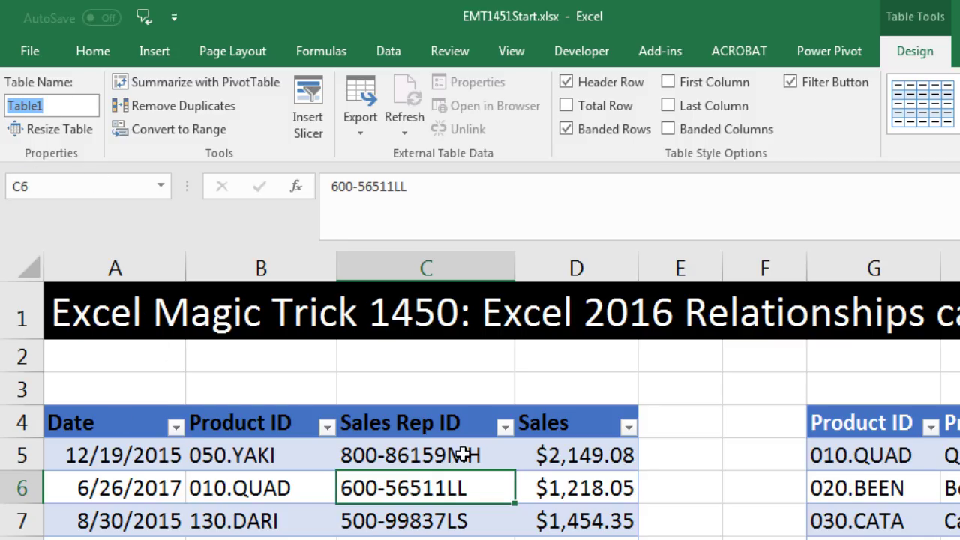
pyautogui.write('fSales')
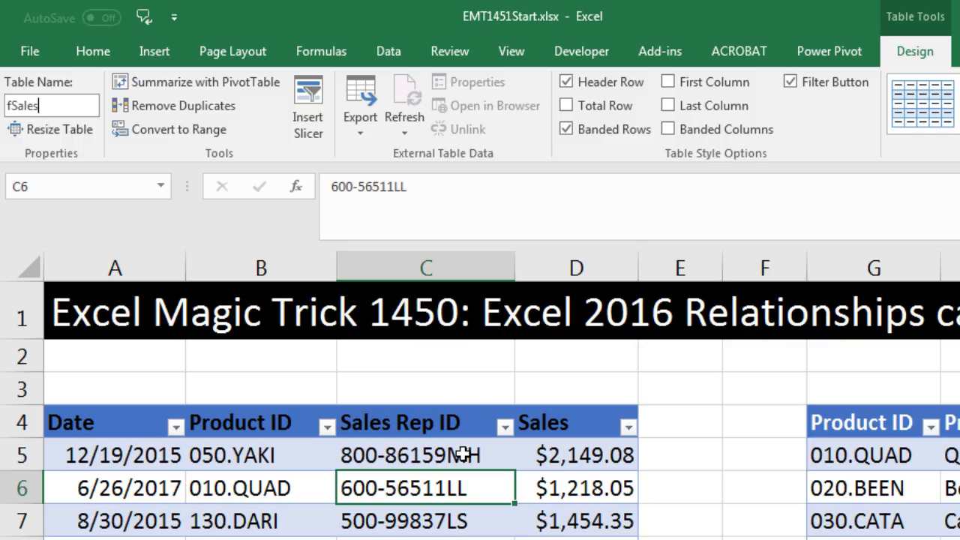
pyautogui.press('Return')
# Check the fSales header row's formatting options and the product table's name, changing nothing.
pyautogui.moveTo(529, 424); pyautogui.dragTo(80, 422)
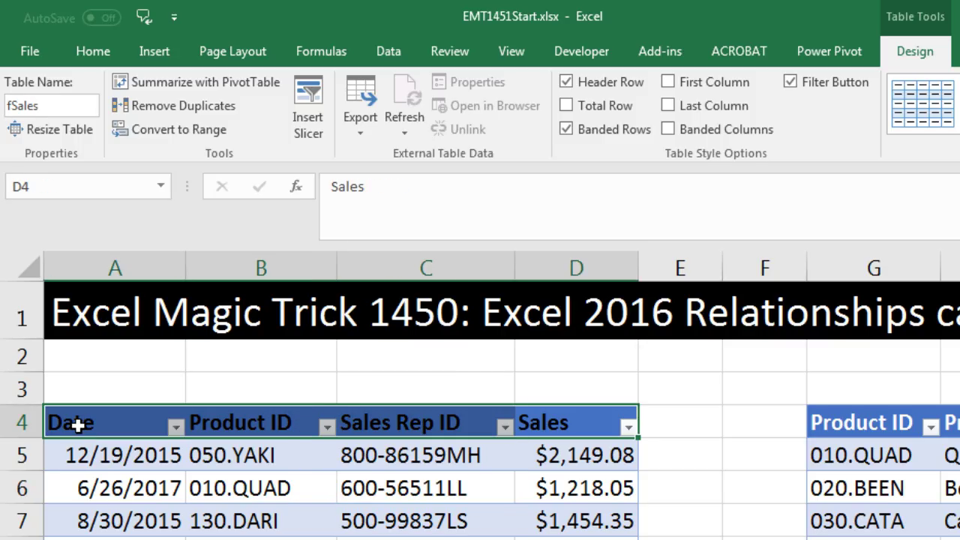
pyautogui.rightClick(80, 423)
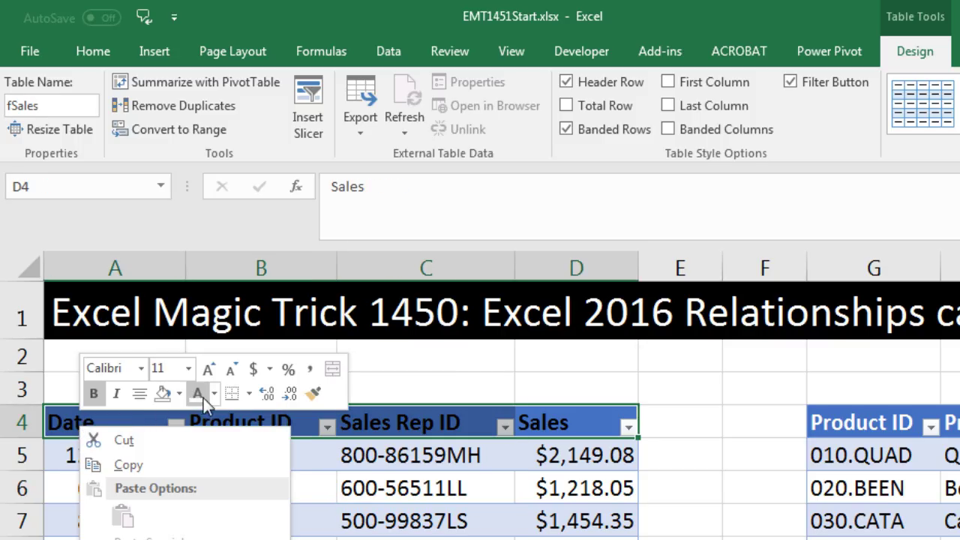
pyautogui.press('Escape')
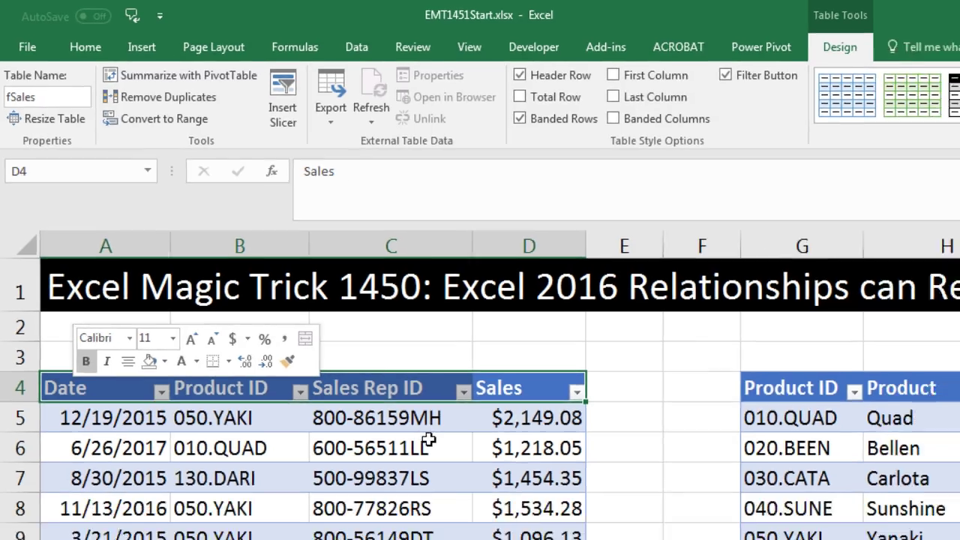
pyautogui.click(465, 482)
pyautogui.click(665, 340)
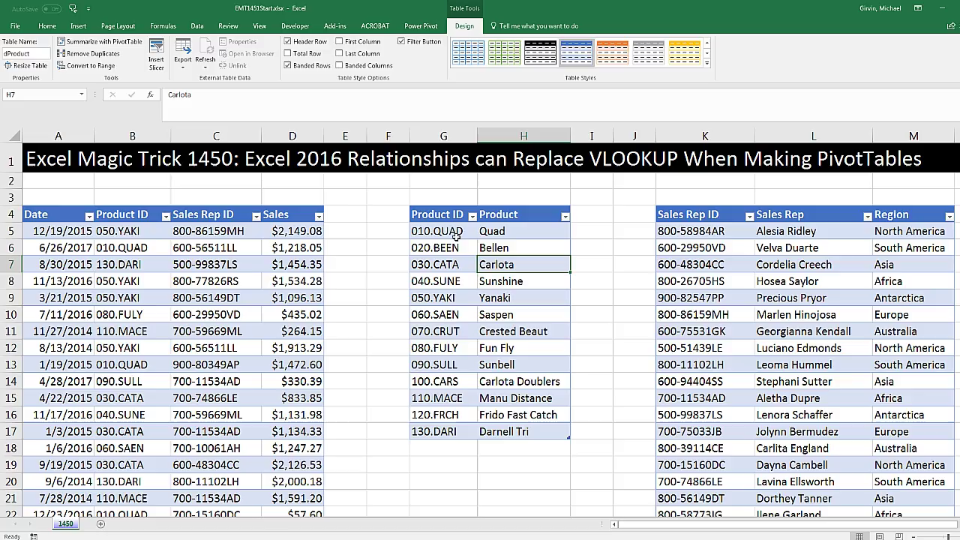
# Open Data > Relationships and start a new relationship in Manage Relationships.
pyautogui.click(334, 229)
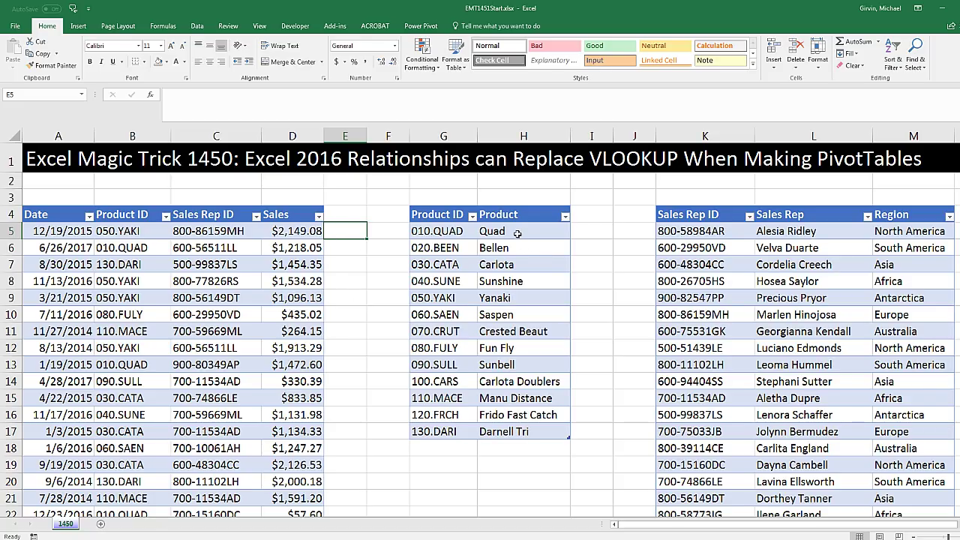
pyautogui.click(197, 26)
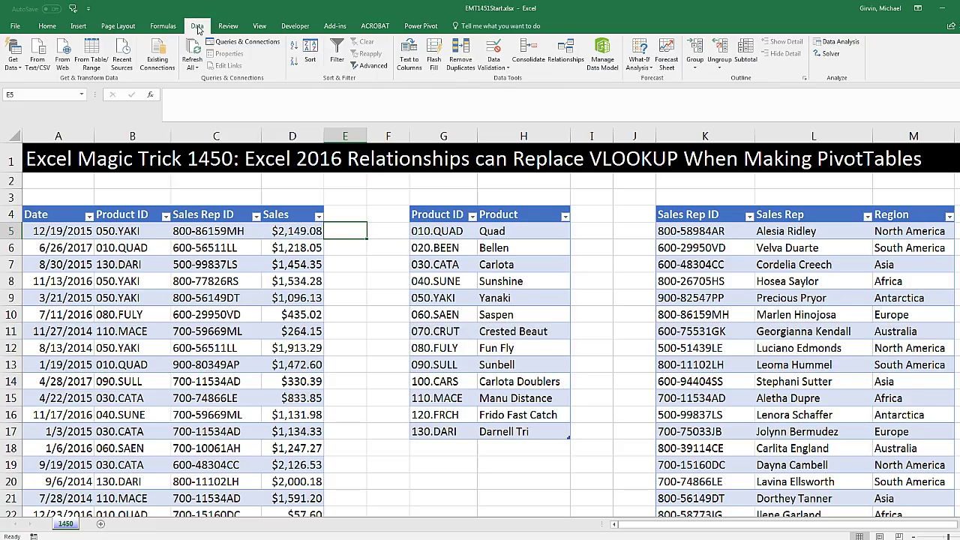
pyautogui.click(567, 56)
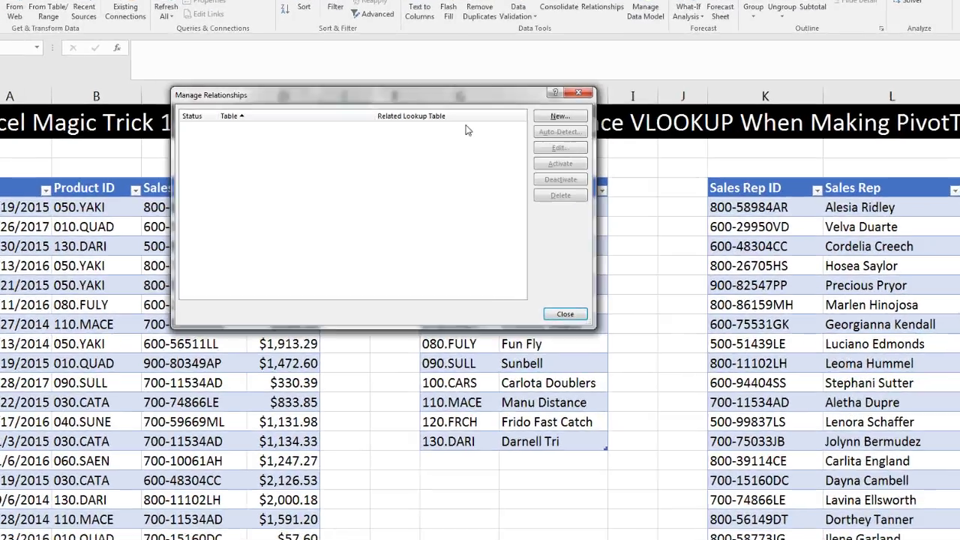
pyautogui.moveTo(450, 124); pyautogui.dragTo(450, 247)
pyautogui.click(642, 200)
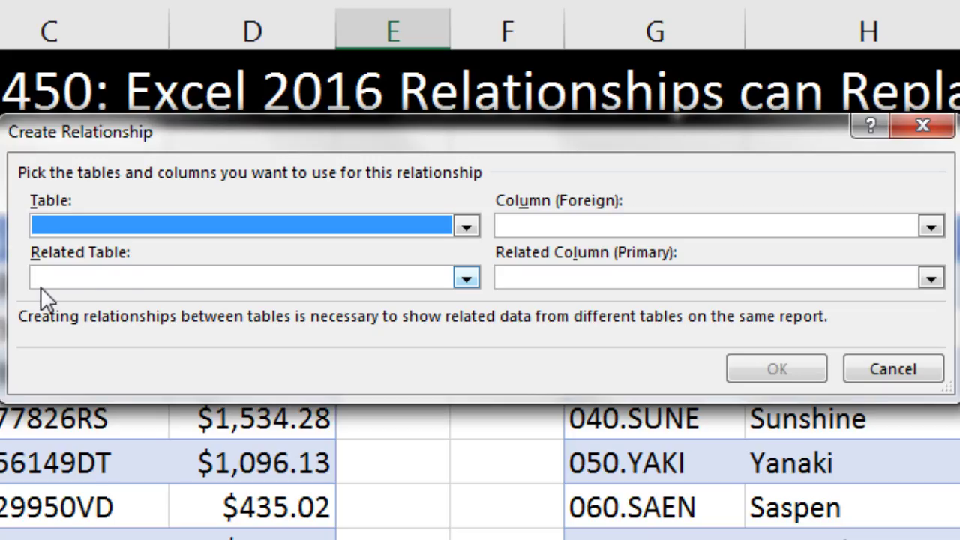
# Relate fSales Product ID to dProduct Product ID and confirm the relationship.
pyautogui.click(105, 278)
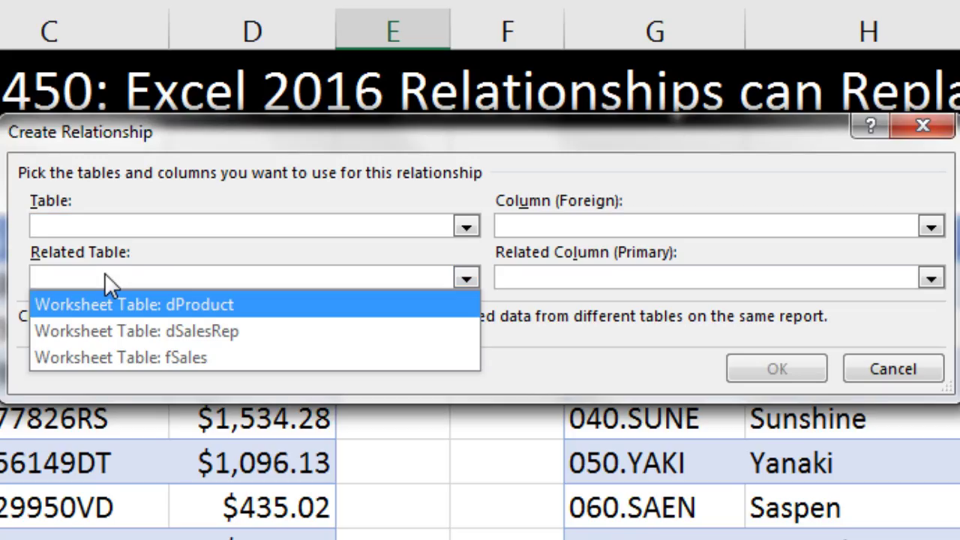
pyautogui.click(198, 305)
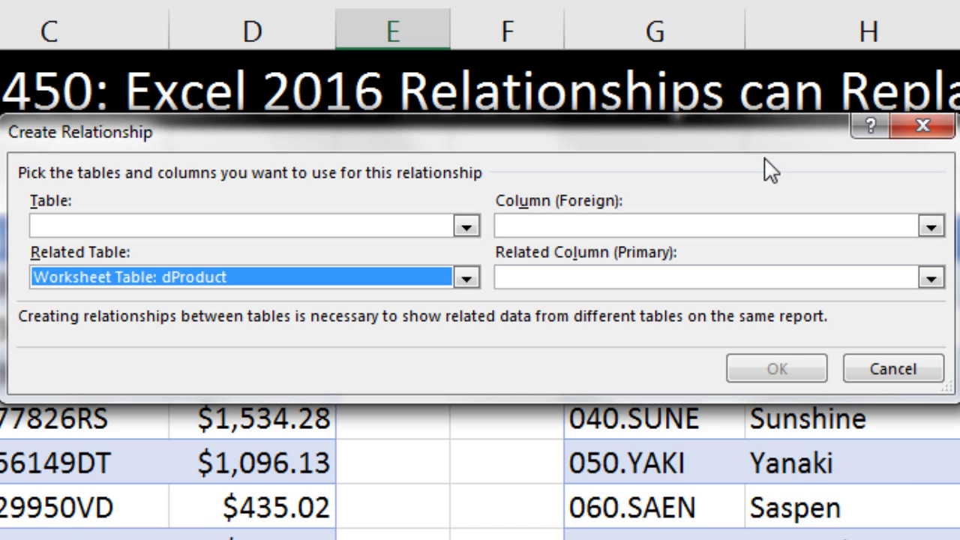
pyautogui.moveTo(702, 125); pyautogui.dragTo(282, 146)
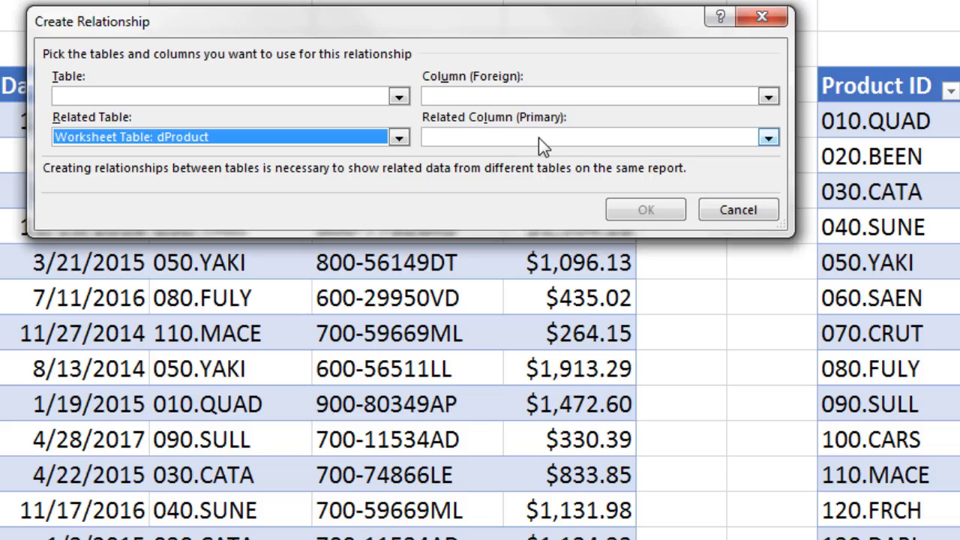
pyautogui.click(538, 140)
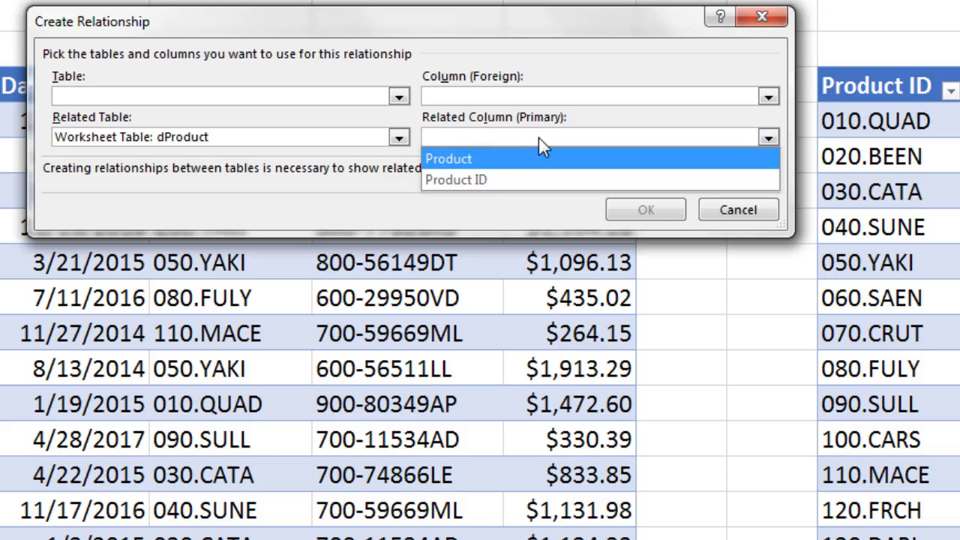
pyautogui.click(482, 178)
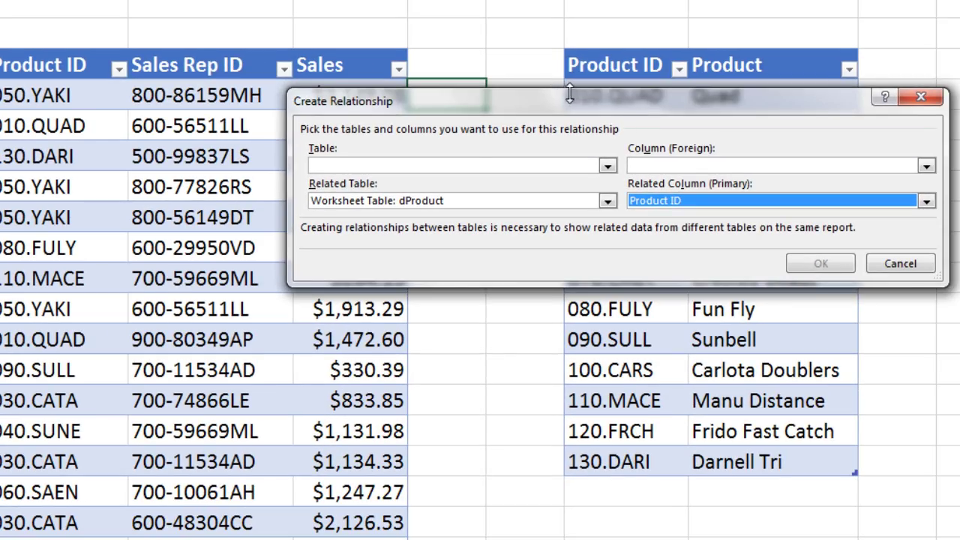
pyautogui.click(608, 165)
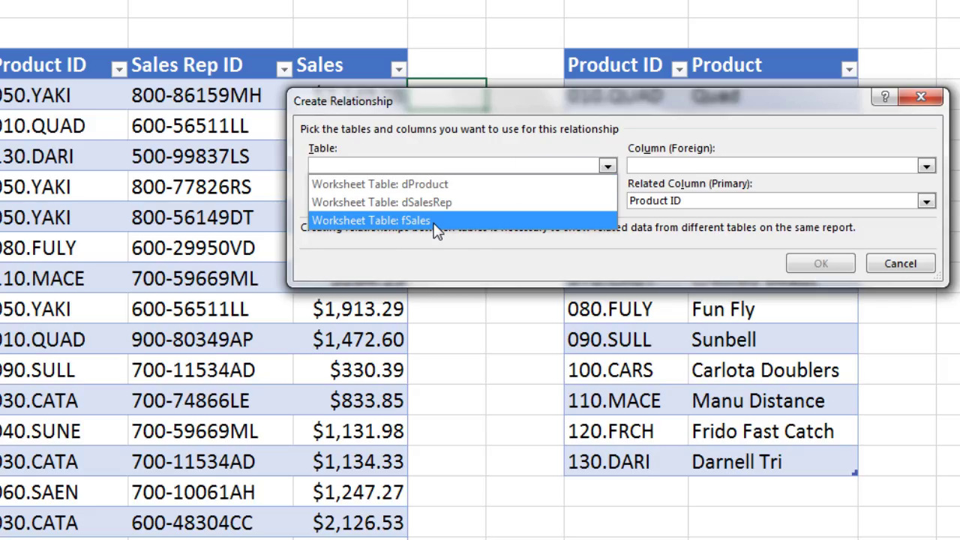
pyautogui.click(434, 221)
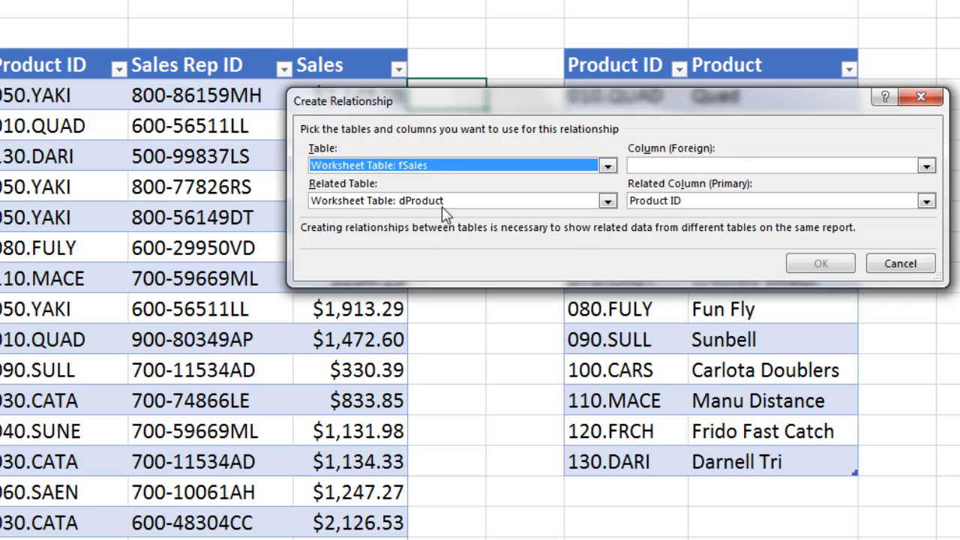
pyautogui.click(740, 166)
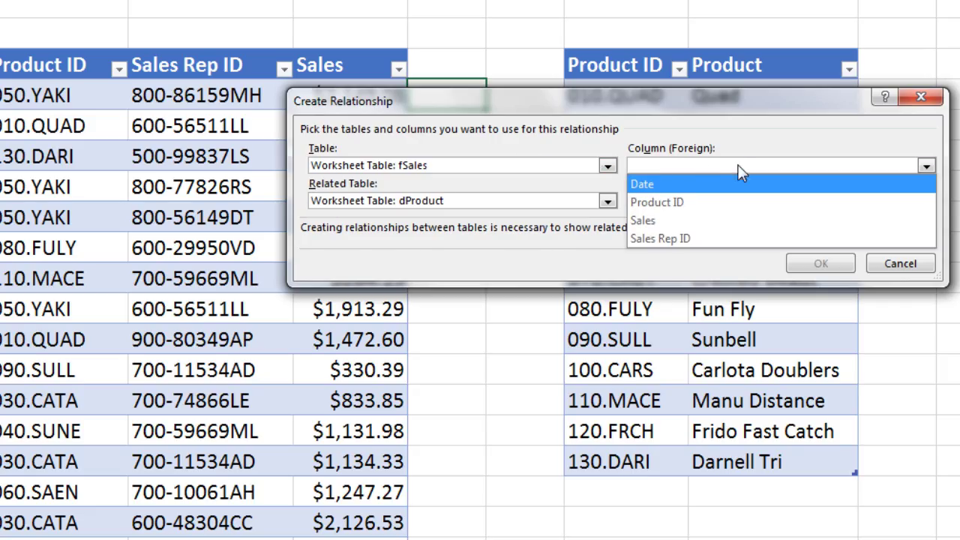
pyautogui.click(677, 203)
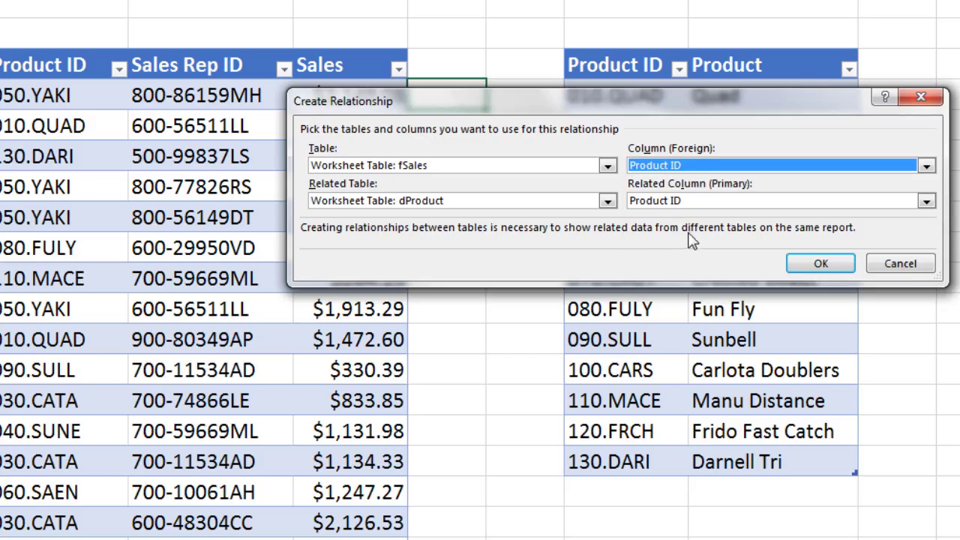
pyautogui.click(818, 265)
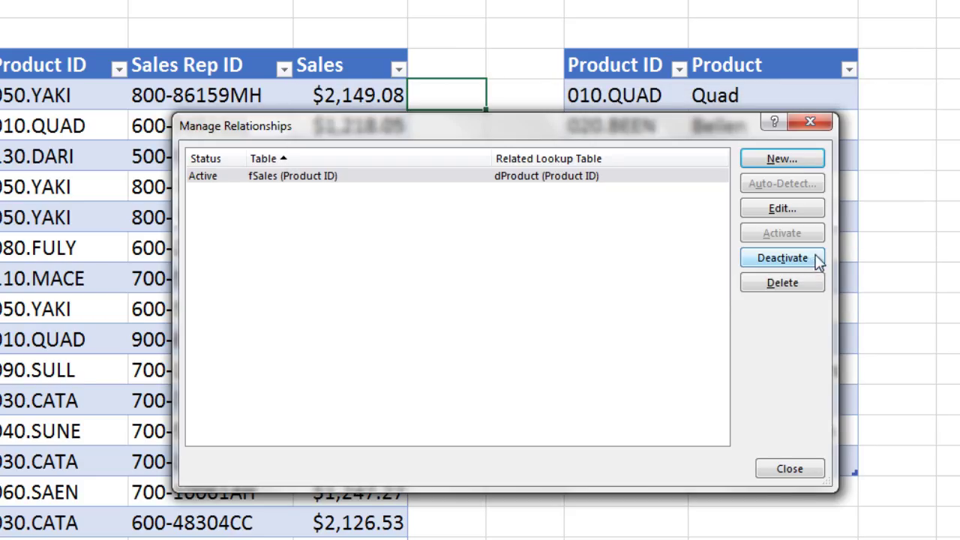
# Add a second relationship linking fSales Sales Rep ID to dSalesRep Sales Rep ID.
pyautogui.click(796, 161)
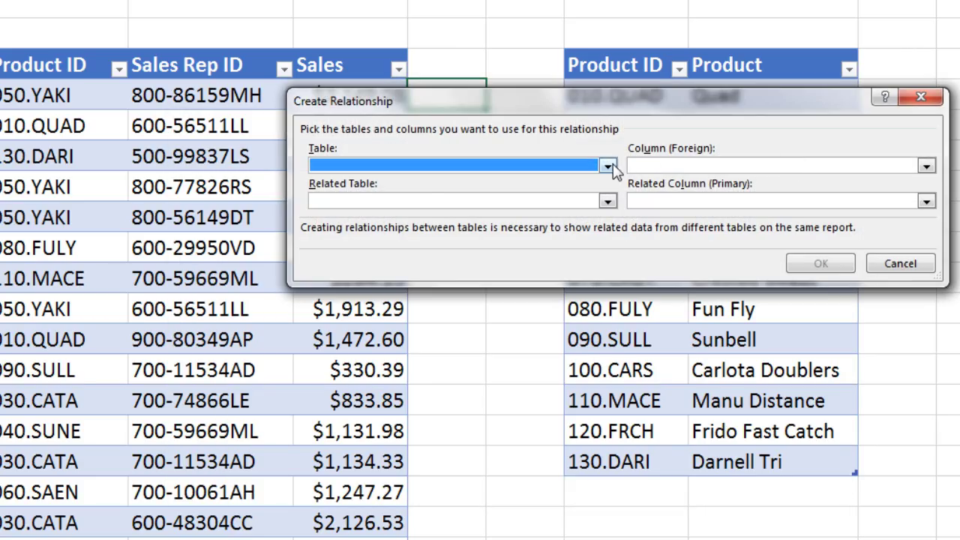
pyautogui.click(607, 165)
pyautogui.click(399, 202)
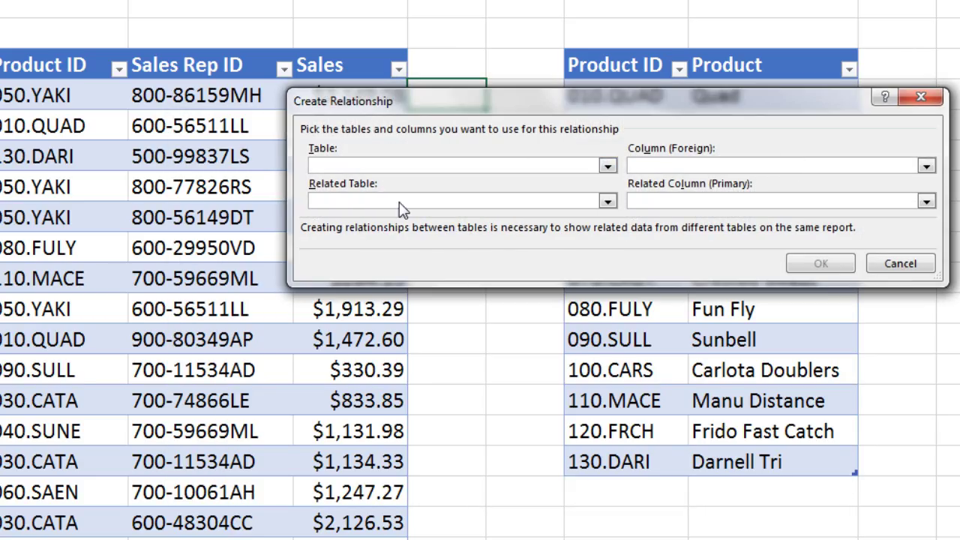
pyautogui.click(660, 167)
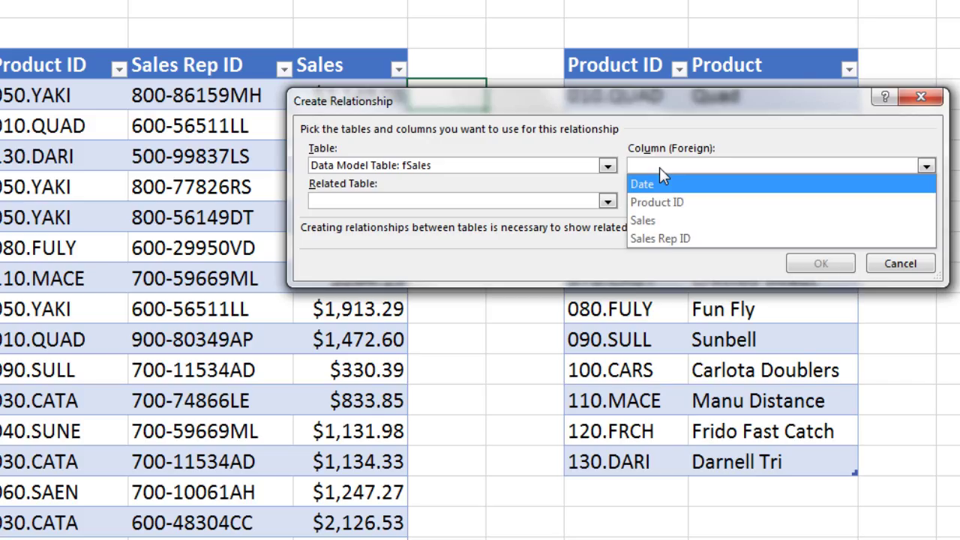
pyautogui.click(666, 240)
pyautogui.click(608, 201)
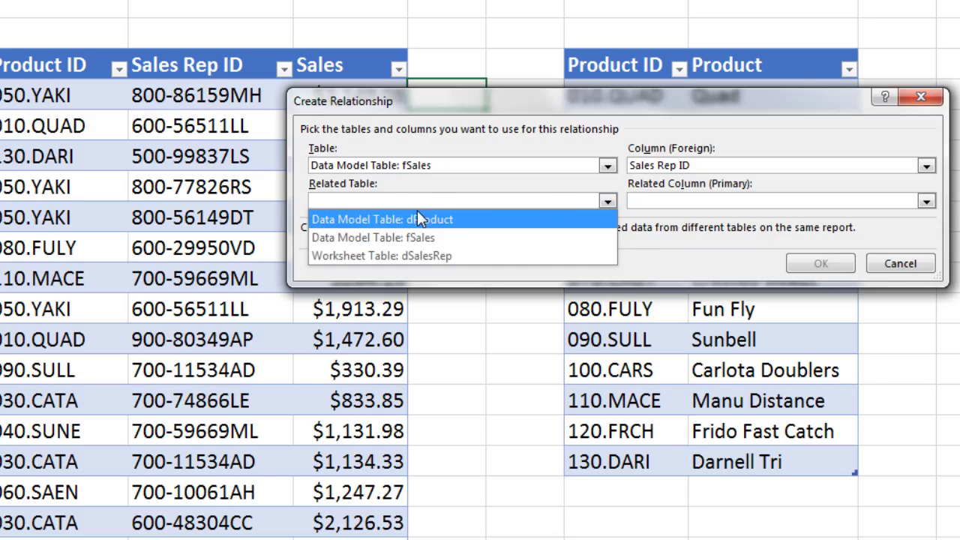
pyautogui.click(418, 214)
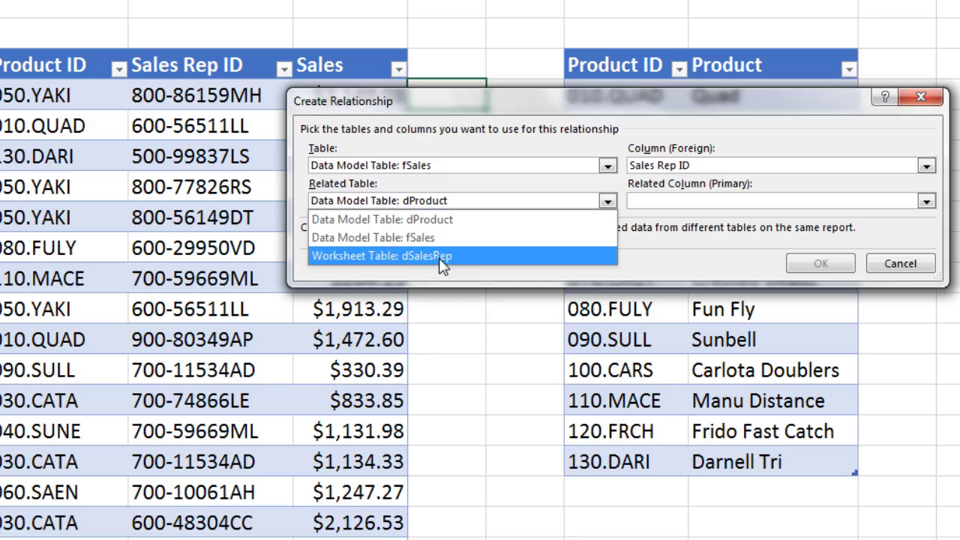
pyautogui.click(441, 257)
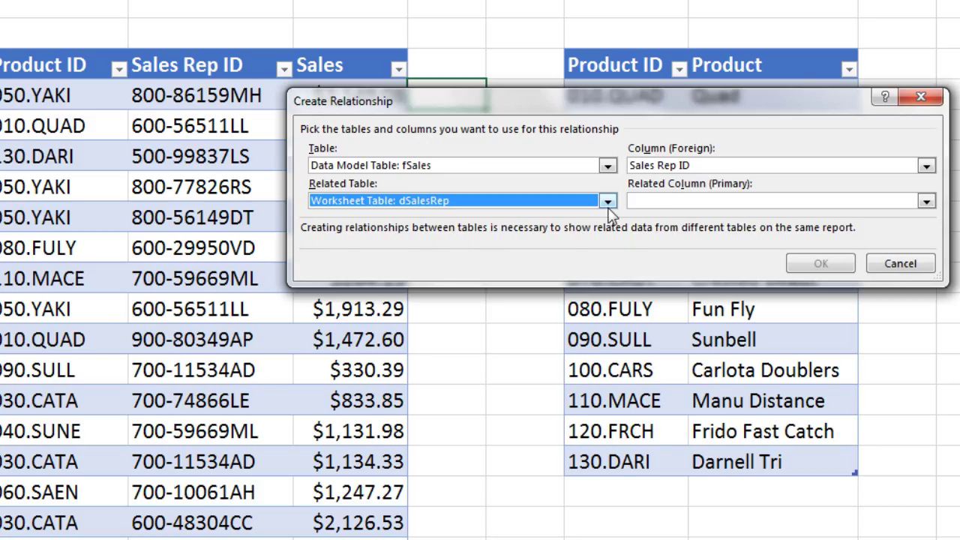
pyautogui.click(670, 200)
pyautogui.click(662, 255)
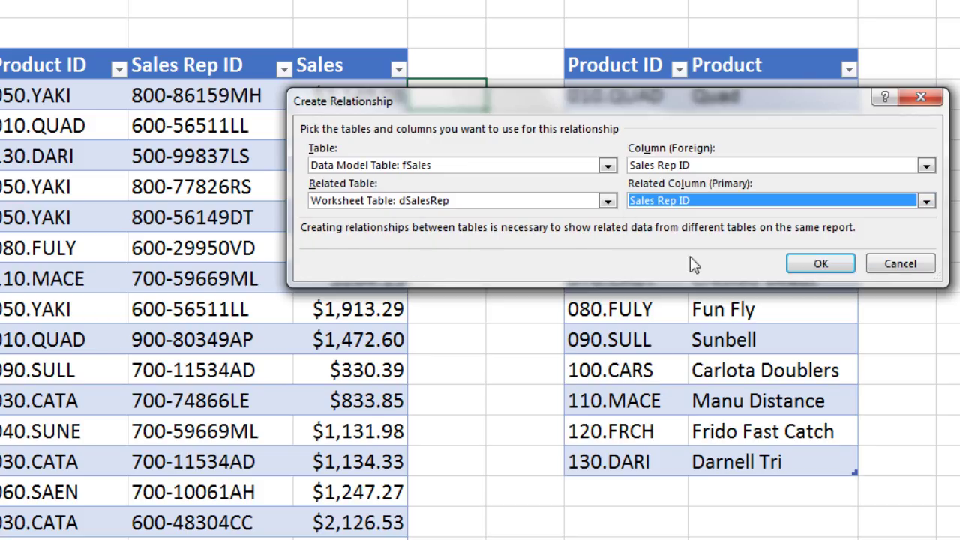
pyautogui.click(817, 264)
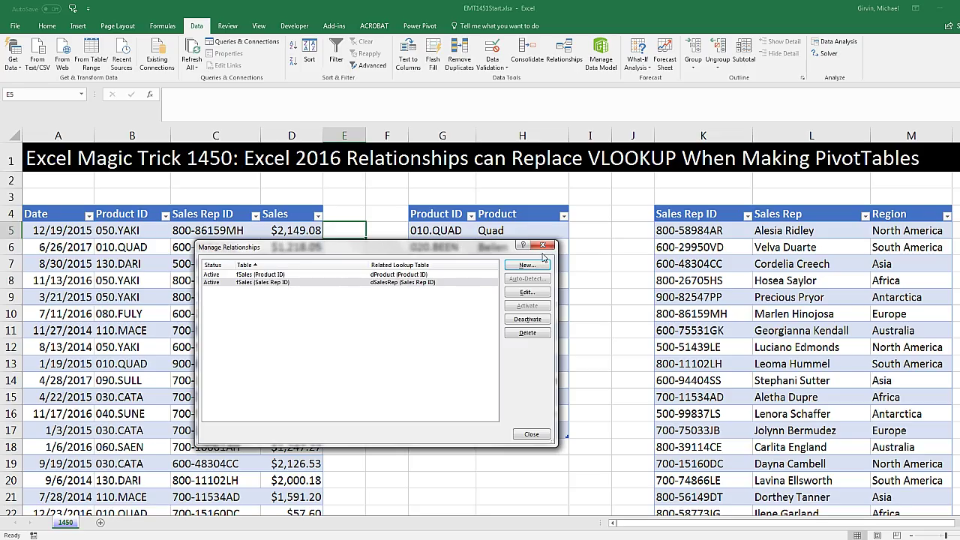
# Close the relationships list and look over a Sales value in fSales.
pyautogui.click(543, 245)
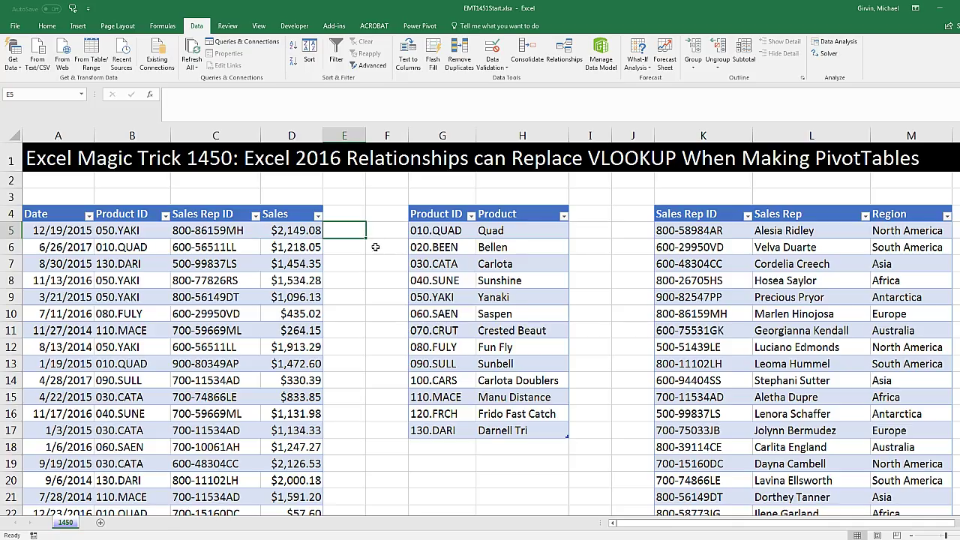
pyautogui.click(386, 193)
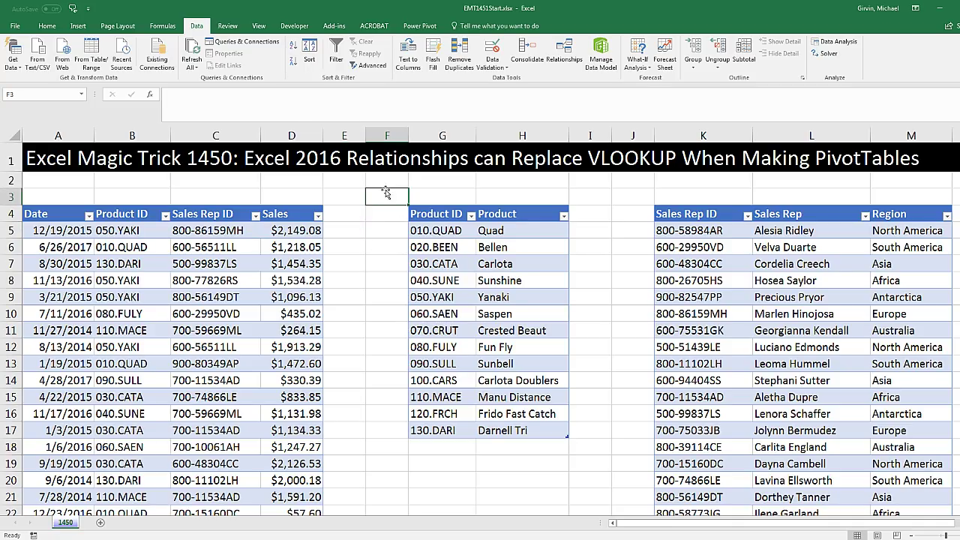
pyautogui.click(291, 251)
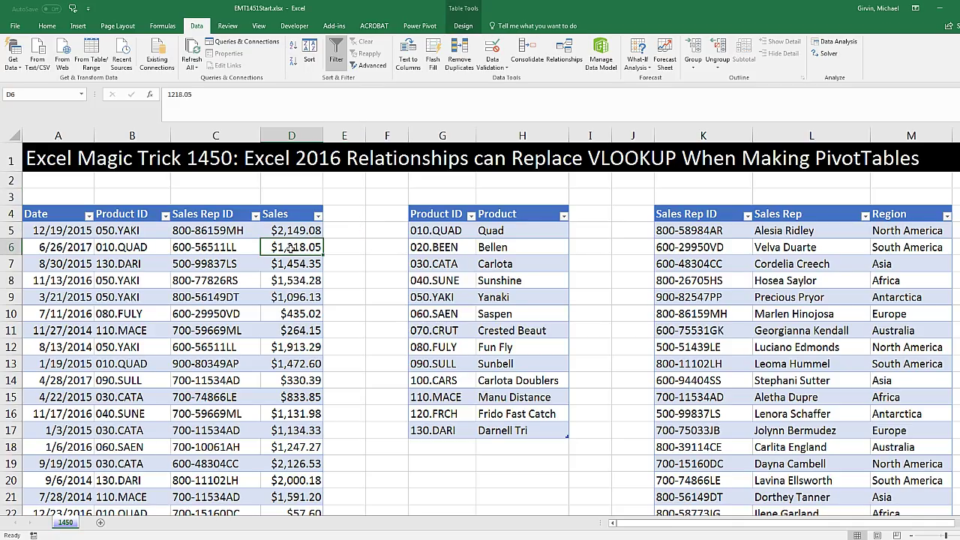
pyautogui.click(373, 198)
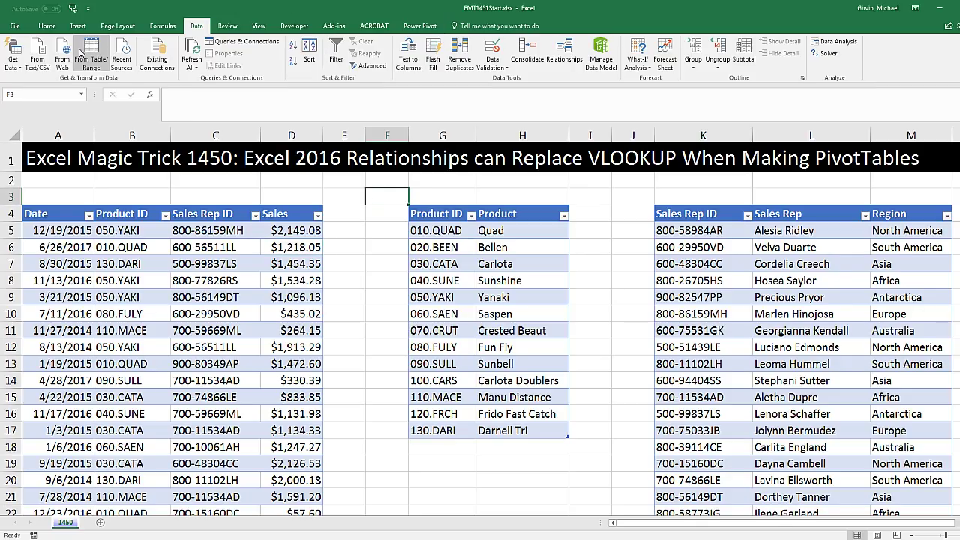
# Insert a PivotTable from the workbook's Data Model on a new worksheet and float its field list.
pyautogui.click(78, 27)
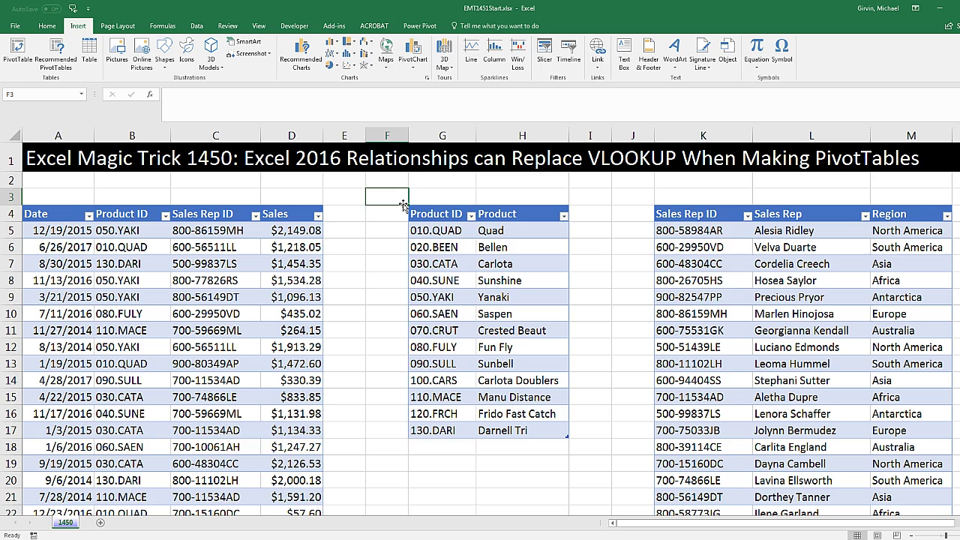
pyautogui.press('alt')
pyautogui.press('n')
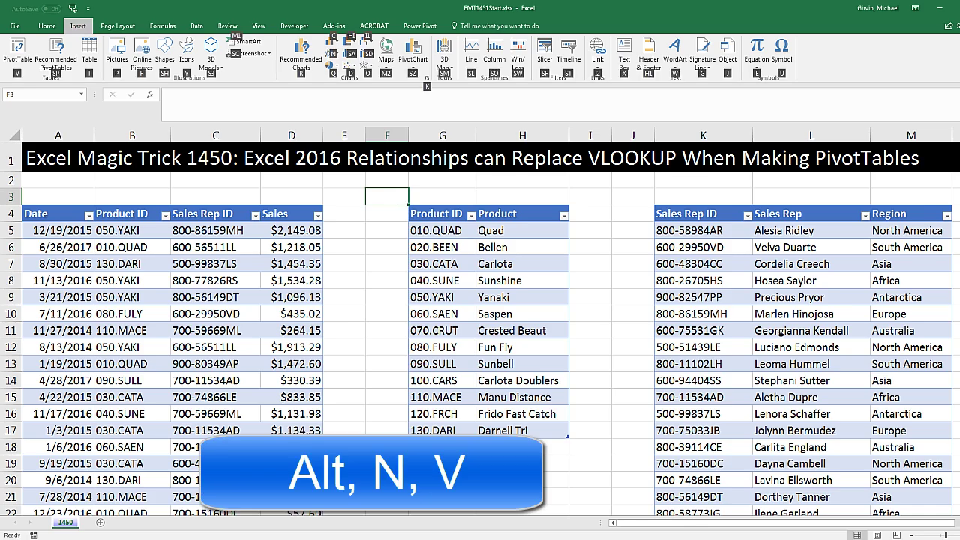
pyautogui.press('v')
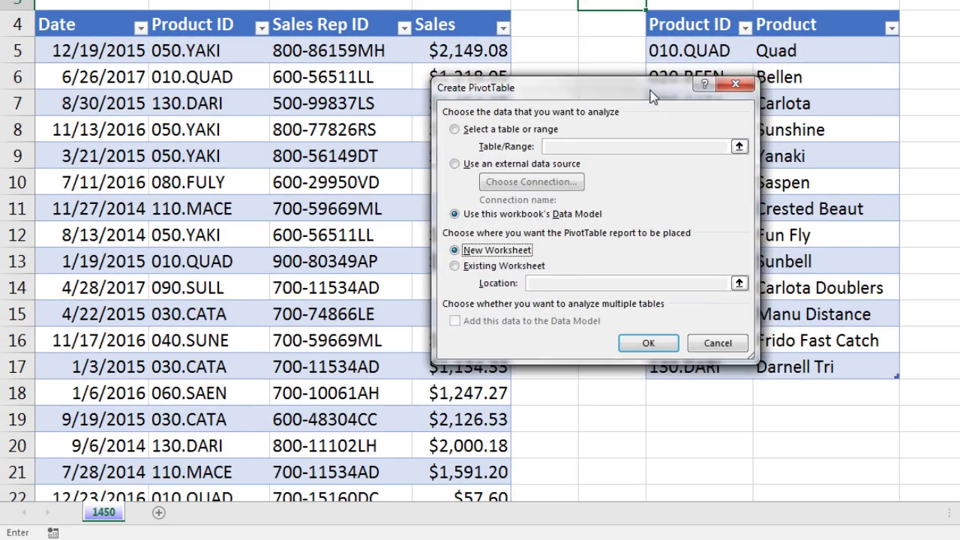
pyautogui.moveTo(572, 165); pyautogui.dragTo(661, 121)
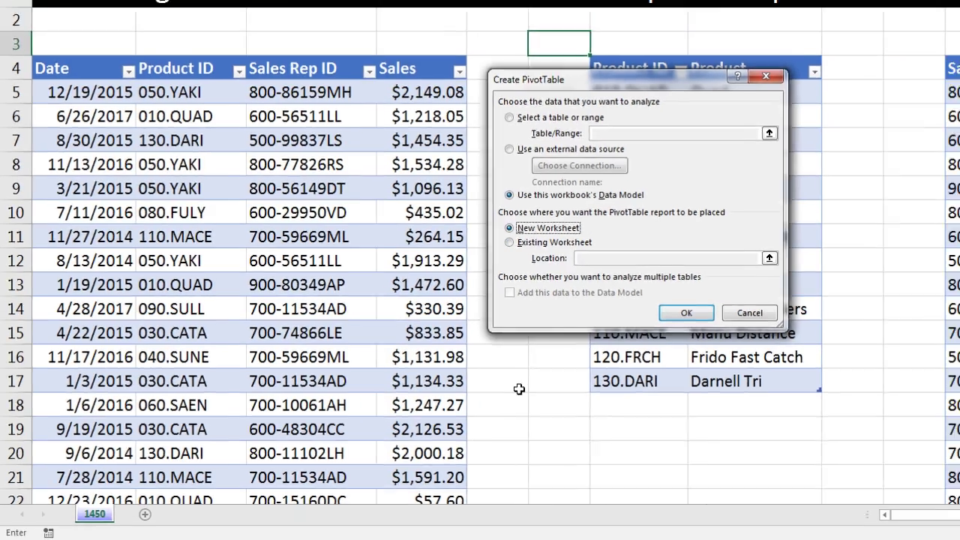
pyautogui.press('Return')
pyautogui.moveTo(843, 67); pyautogui.dragTo(363, 157)
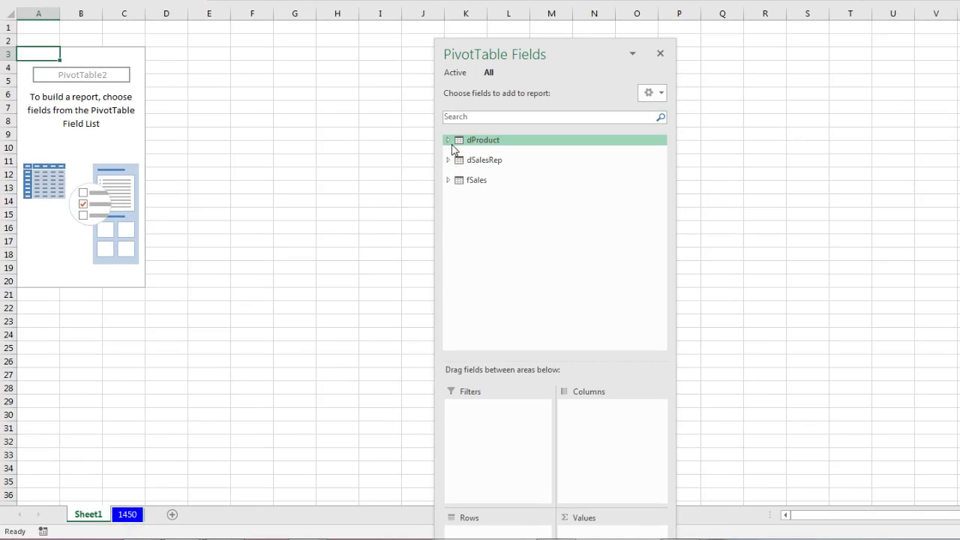
# Place dProduct Product in Rows, dSalesRep Region in Columns and fSales Sales in Values.
pyautogui.click(449, 141)
pyautogui.click(448, 187)
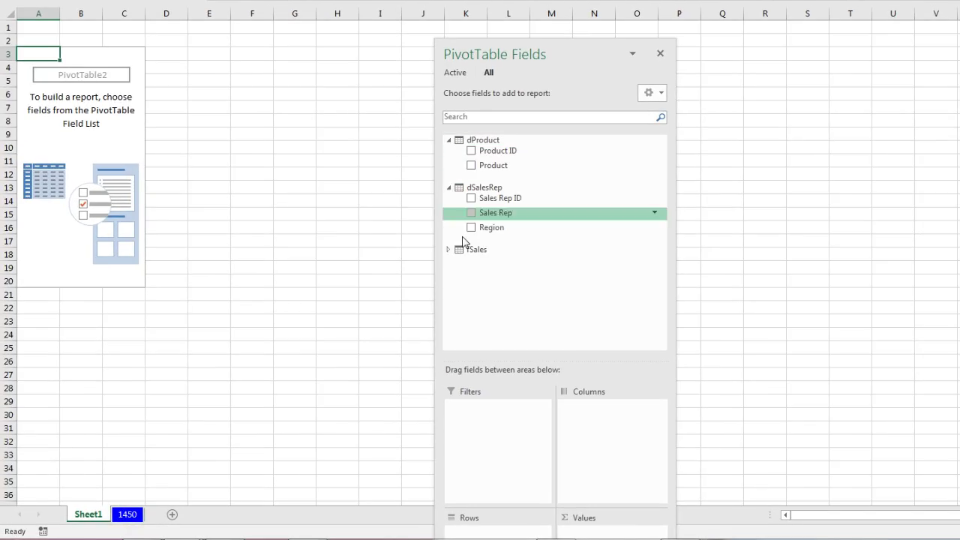
pyautogui.click(449, 249)
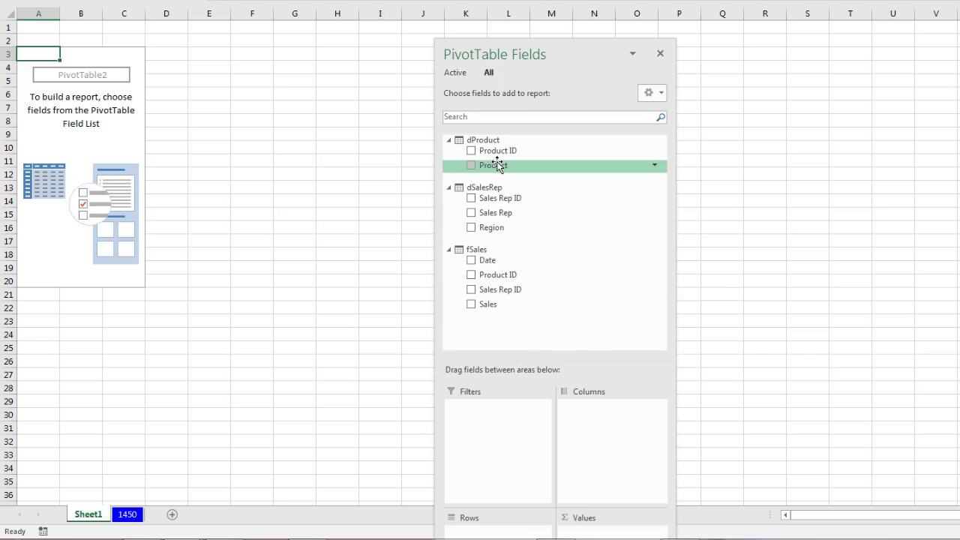
pyautogui.moveTo(492, 165)
pyautogui.mouseDown()
pyautogui.moveTo(508, 300)
pyautogui.moveTo(542, 322)
pyautogui.moveTo(517, 183)
pyautogui.moveTo(495, 165)
pyautogui.mouseUp()
pyautogui.moveTo(560, 72); pyautogui.dragTo(592, 12)
pyautogui.moveTo(527, 125); pyautogui.dragTo(515, 506)
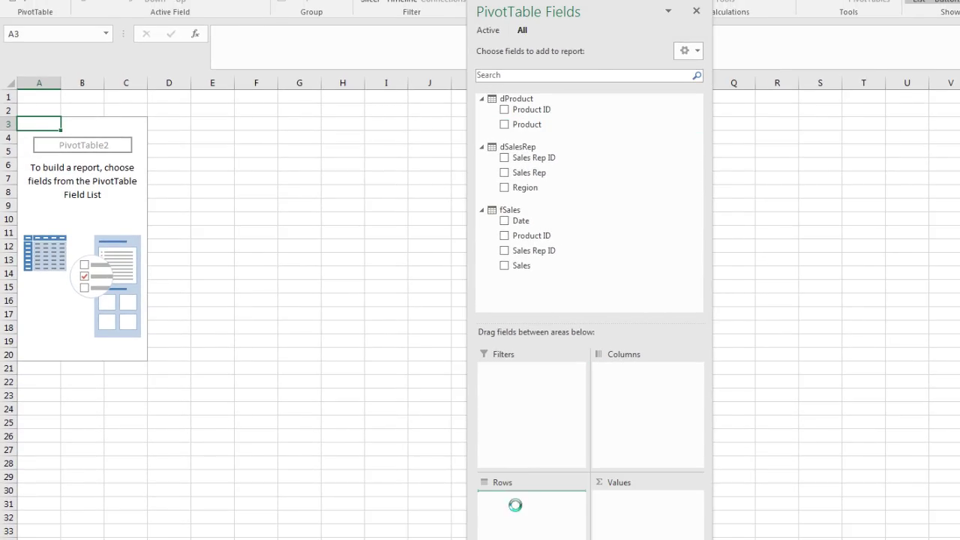
pyautogui.moveTo(598, 21); pyautogui.dragTo(597, 141)
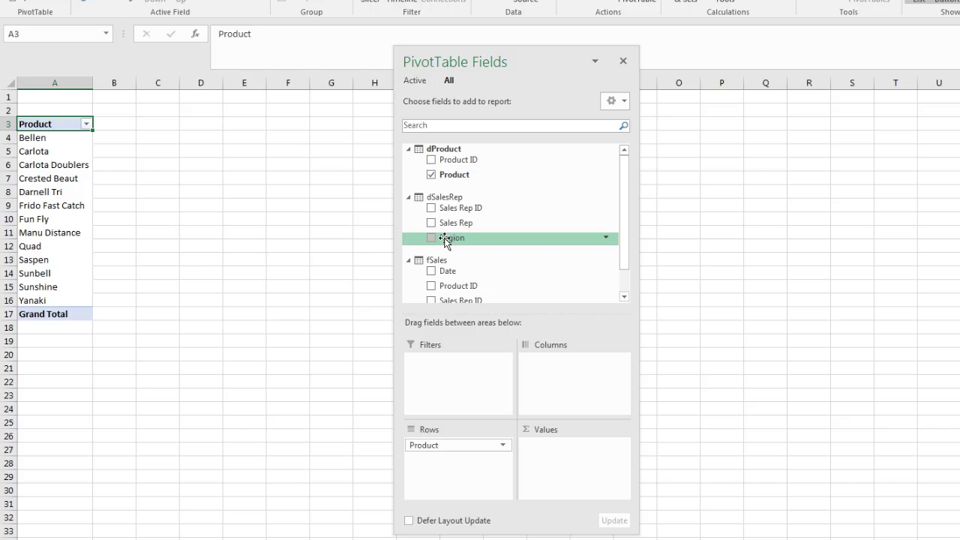
pyautogui.moveTo(445, 240); pyautogui.dragTo(559, 366)
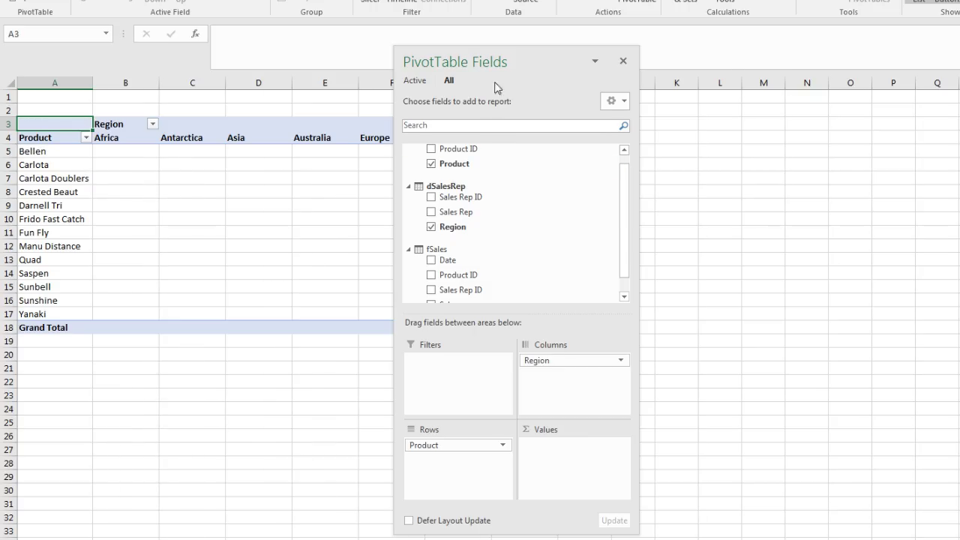
pyautogui.moveTo(500, 60); pyautogui.dragTo(749, 83)
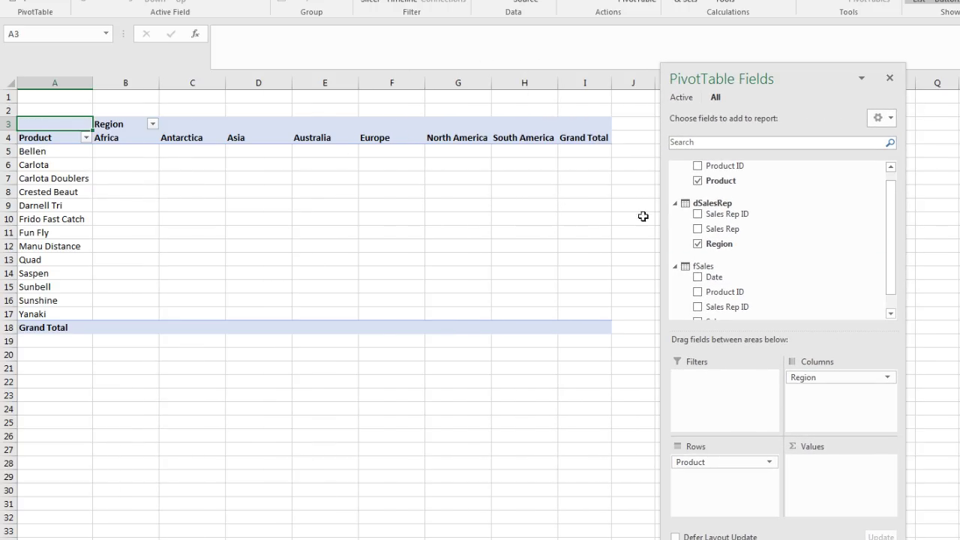
pyautogui.click(892, 313)
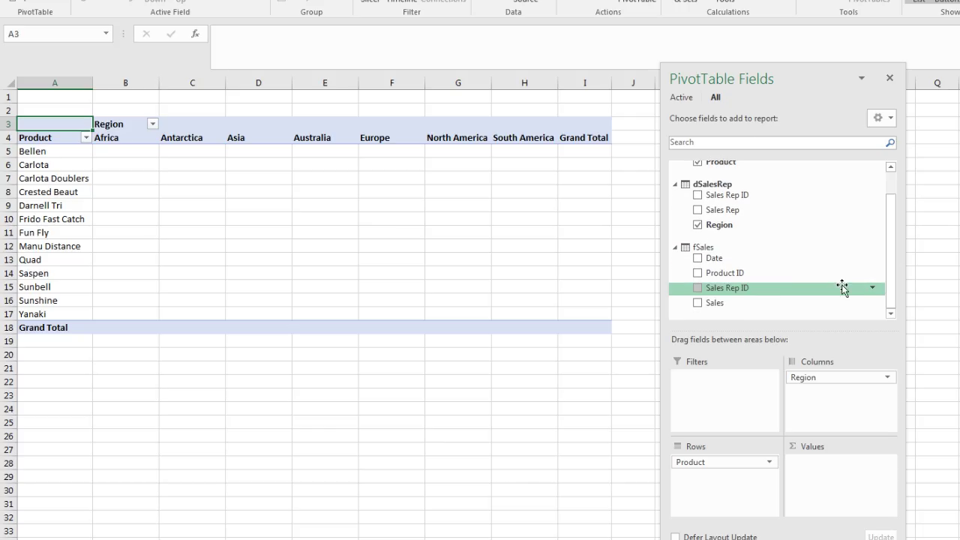
pyautogui.moveTo(713, 304); pyautogui.dragTo(817, 484)
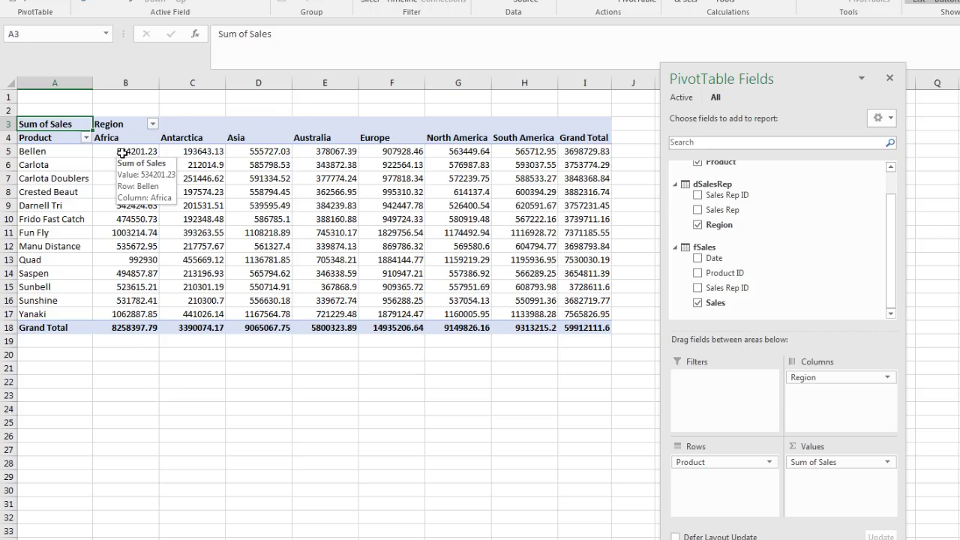
# Format the pivot sales values as Currency with 2 decimals and rename the sheet to PT.
pyautogui.rightClick(122, 154)
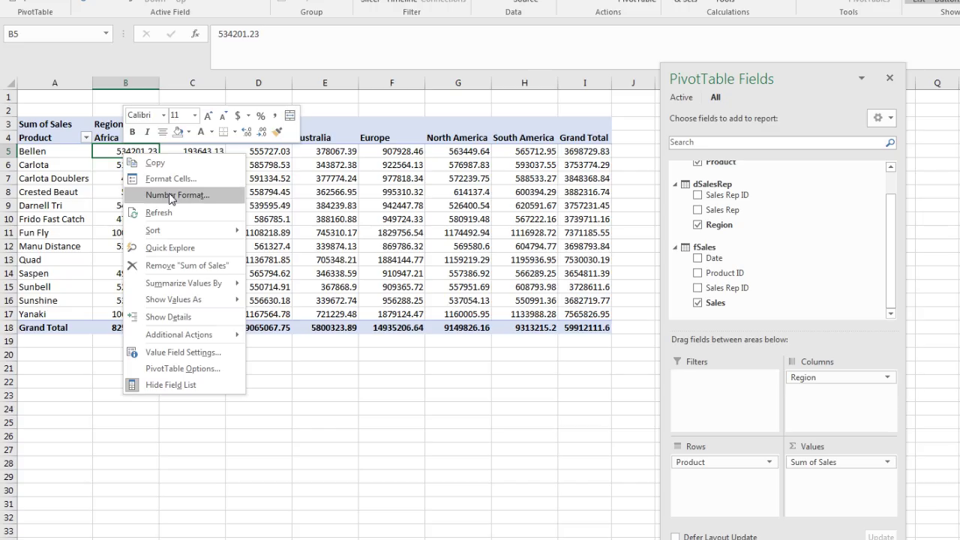
pyautogui.click(171, 197)
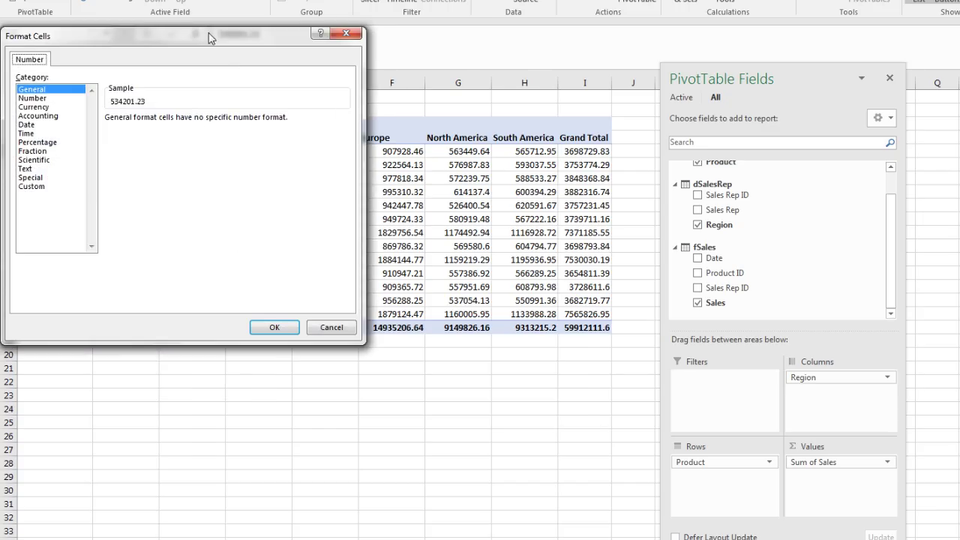
pyautogui.click(246, 203)
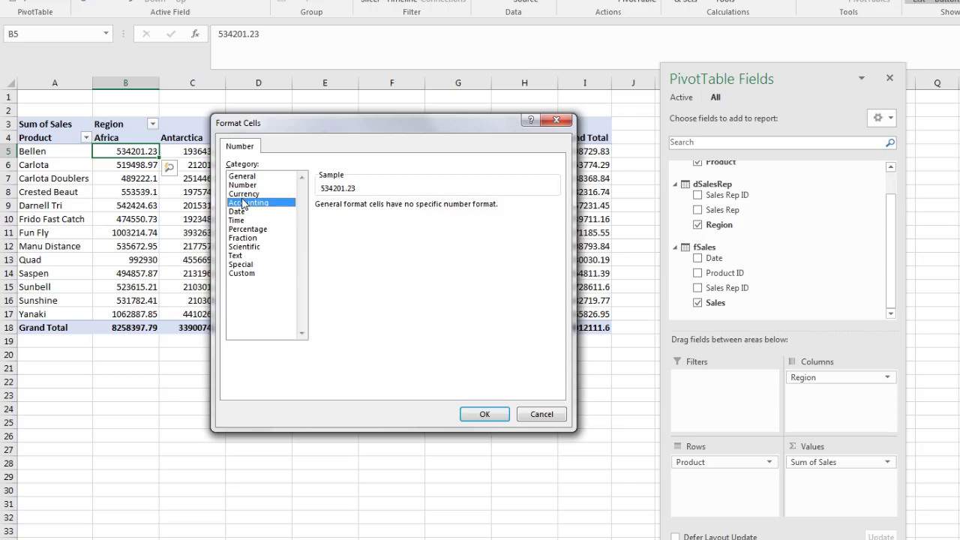
pyautogui.click(243, 194)
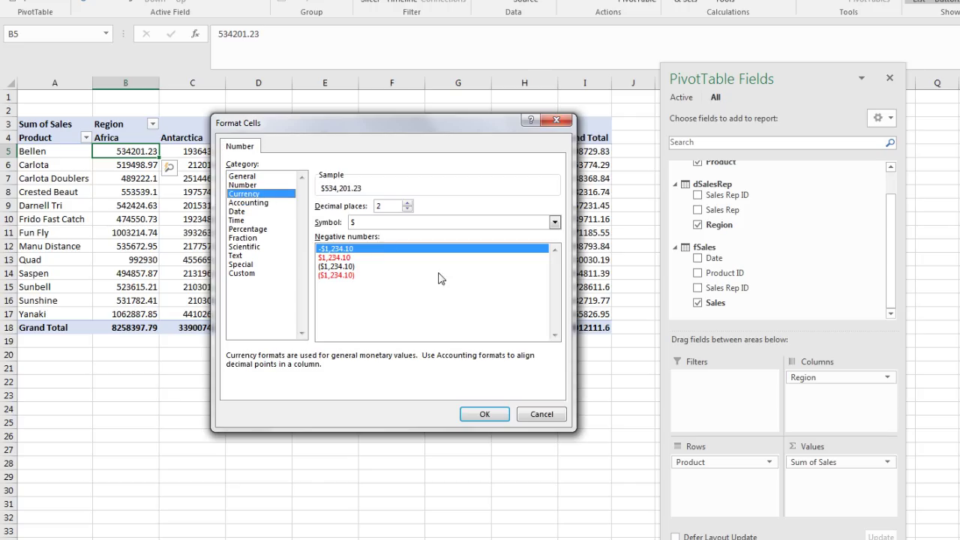
pyautogui.click(485, 417)
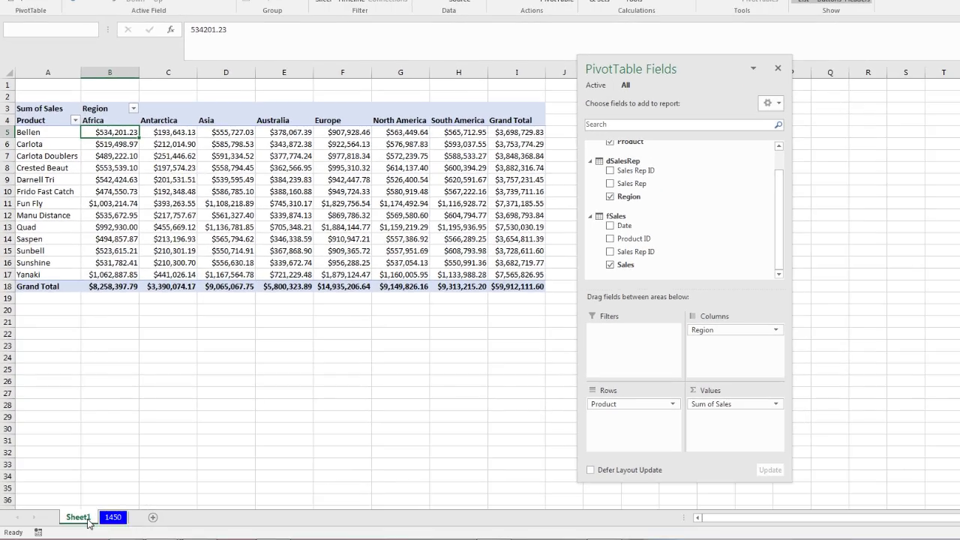
pyautogui.write('PT')
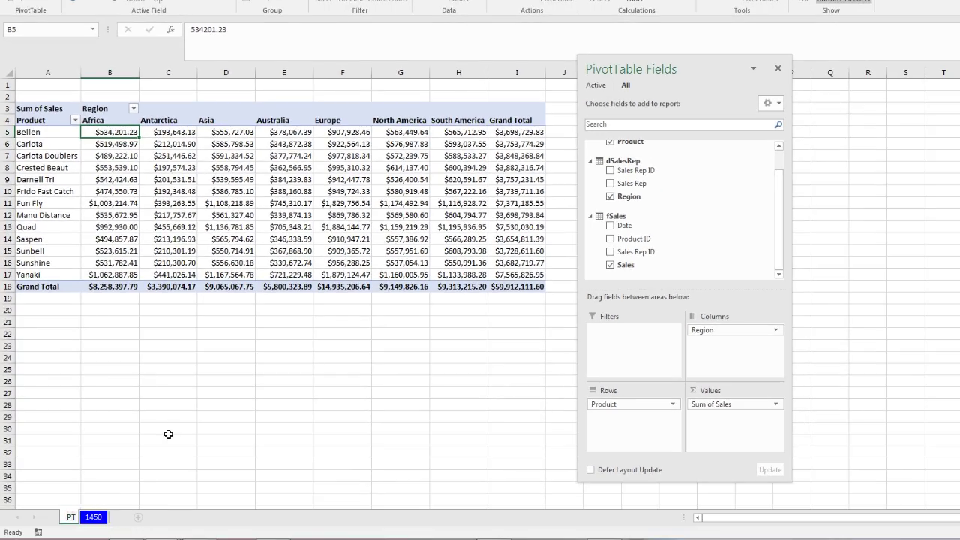
pyautogui.press('Return')
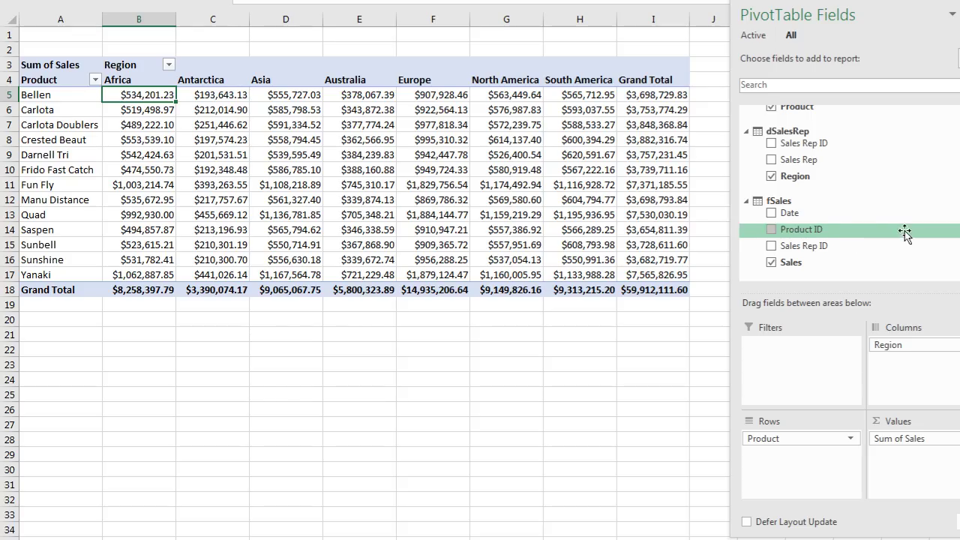
# Add Date to Rows, keep only Date (Year), and move it above Product.
pyautogui.moveTo(787, 216); pyautogui.dragTo(792, 458)
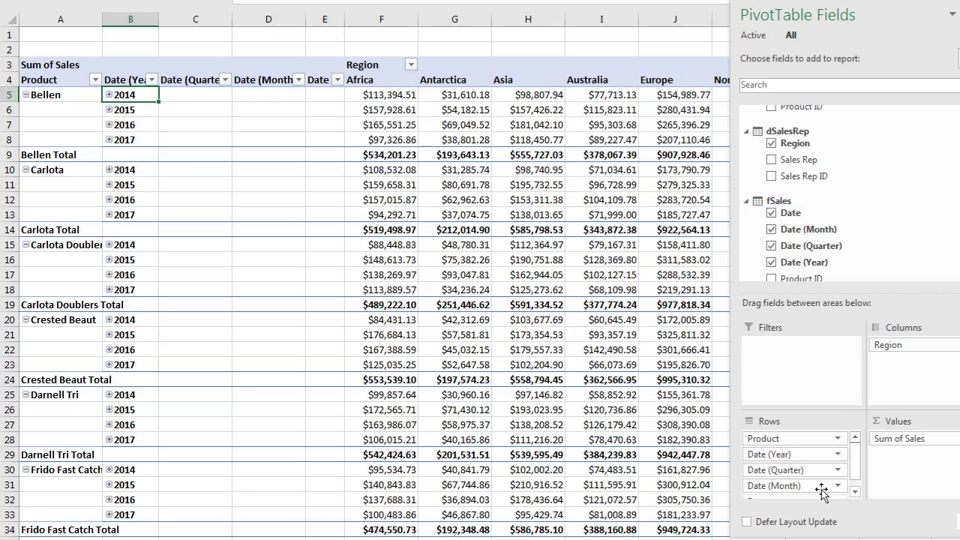
pyautogui.click(771, 246)
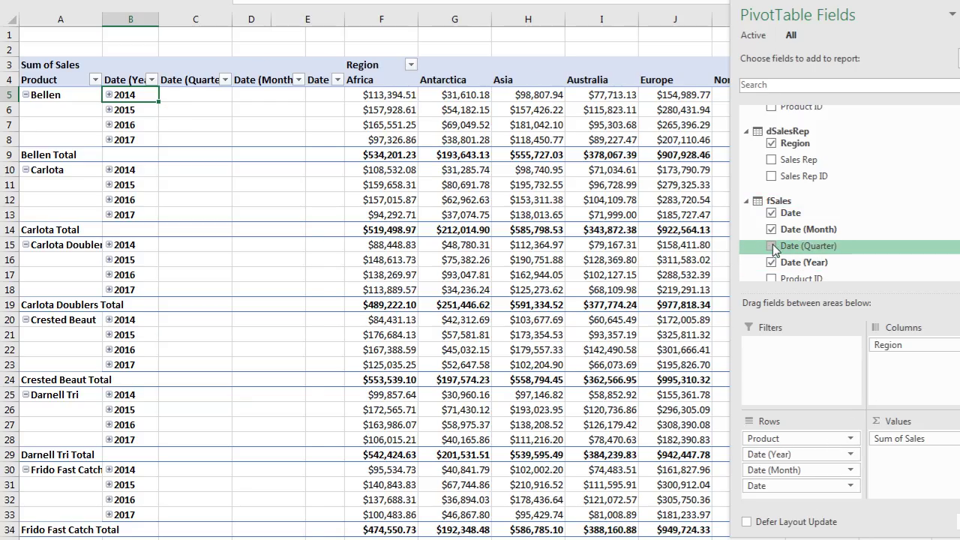
pyautogui.click(772, 233)
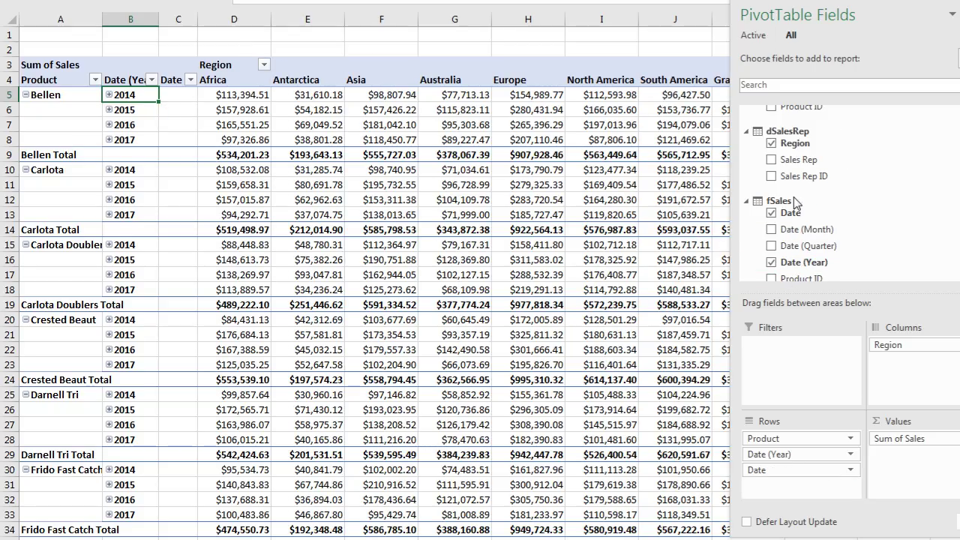
pyautogui.click(772, 213)
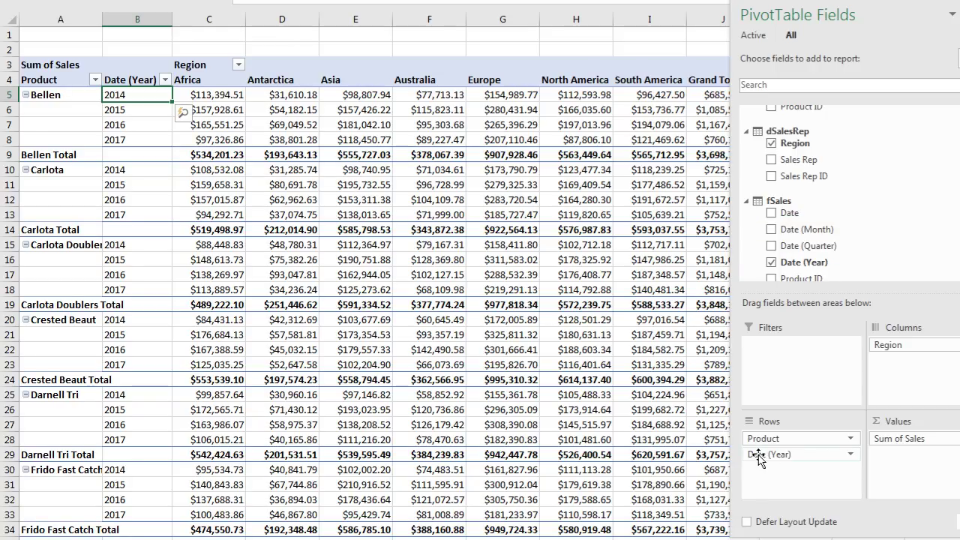
pyautogui.moveTo(759, 457); pyautogui.dragTo(779, 437)
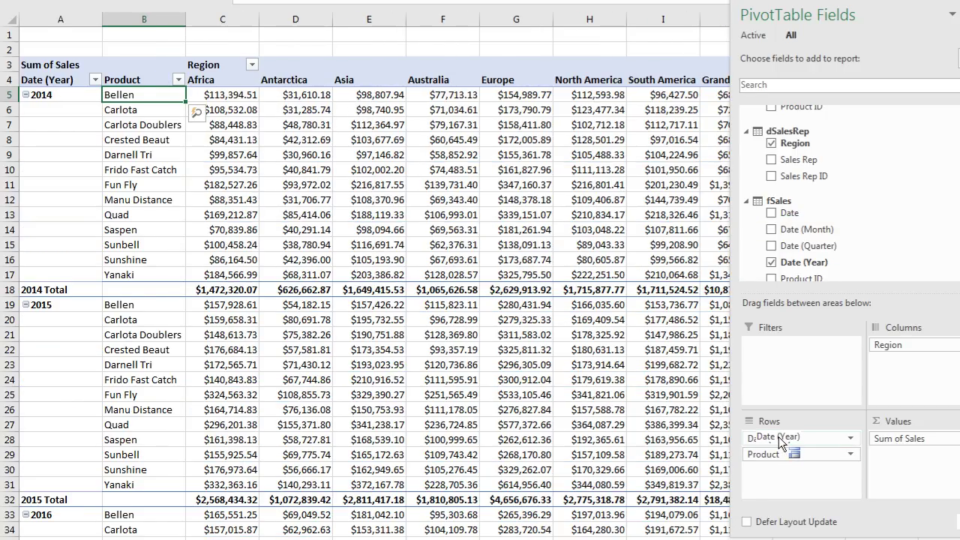
pyautogui.moveTo(817, 15); pyautogui.dragTo(889, 31)
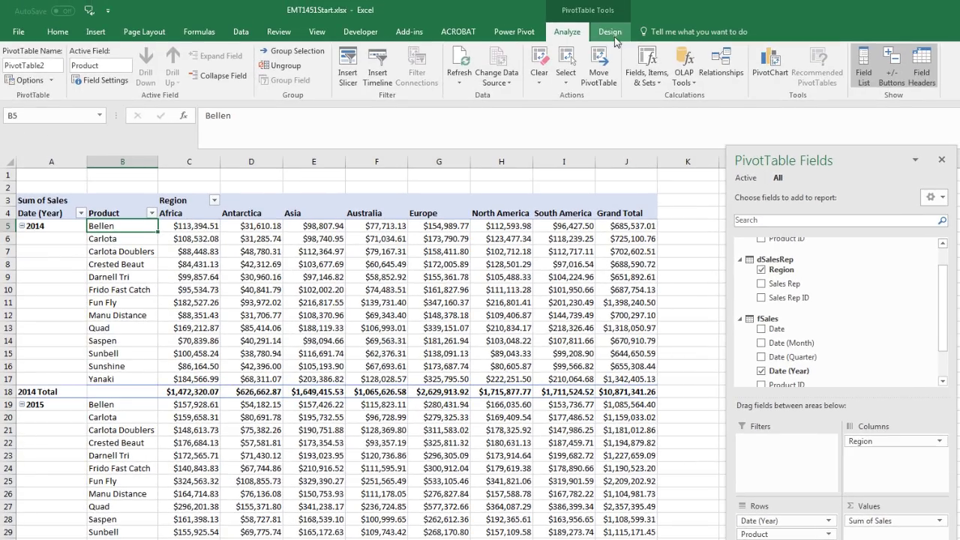
# Apply Light Blue Pivot Style Medium 6 to the PivotTable.
pyautogui.click(610, 33)
pyautogui.click(605, 76)
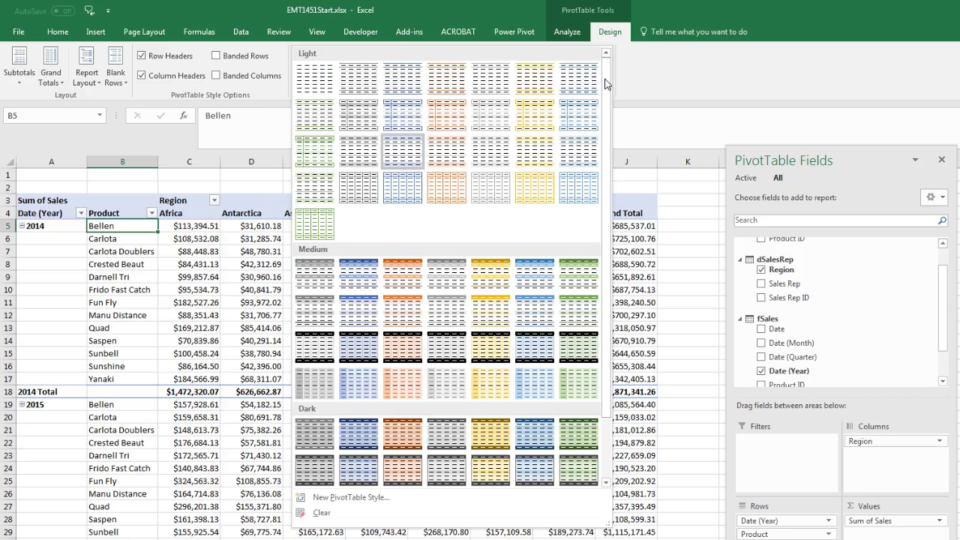
pyautogui.click(534, 277)
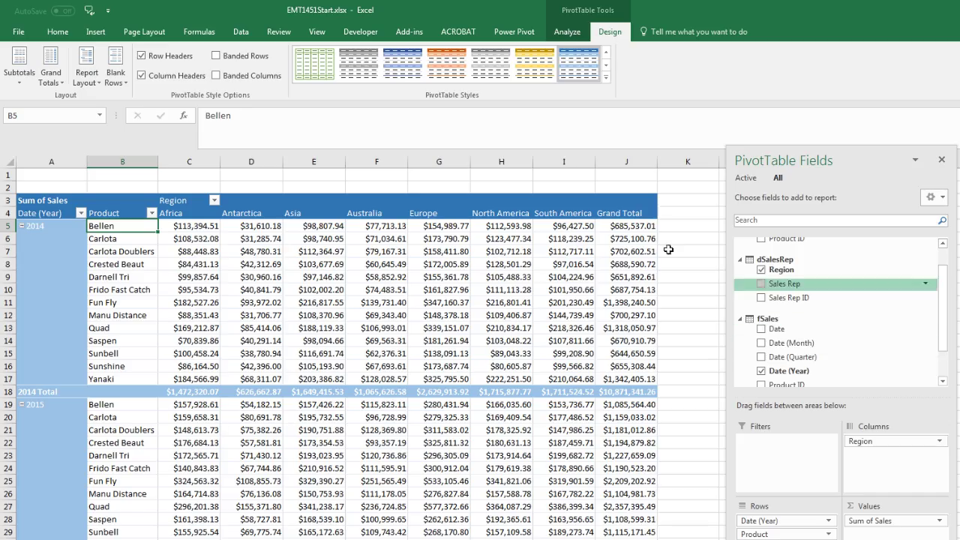
# Insert a Date (Month) slicer and place it beside the PivotTable, right of column J.
pyautogui.click(566, 35)
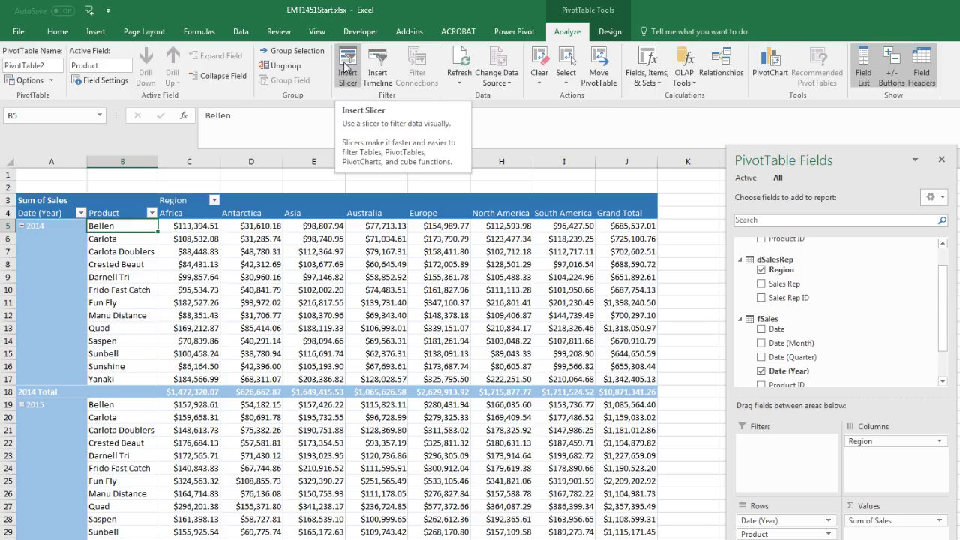
pyautogui.click(346, 67)
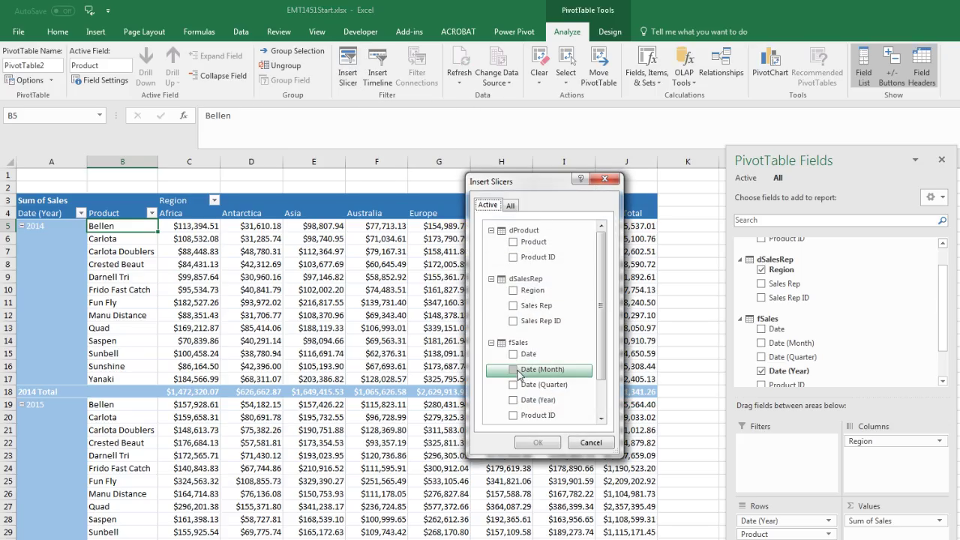
pyautogui.click(515, 375)
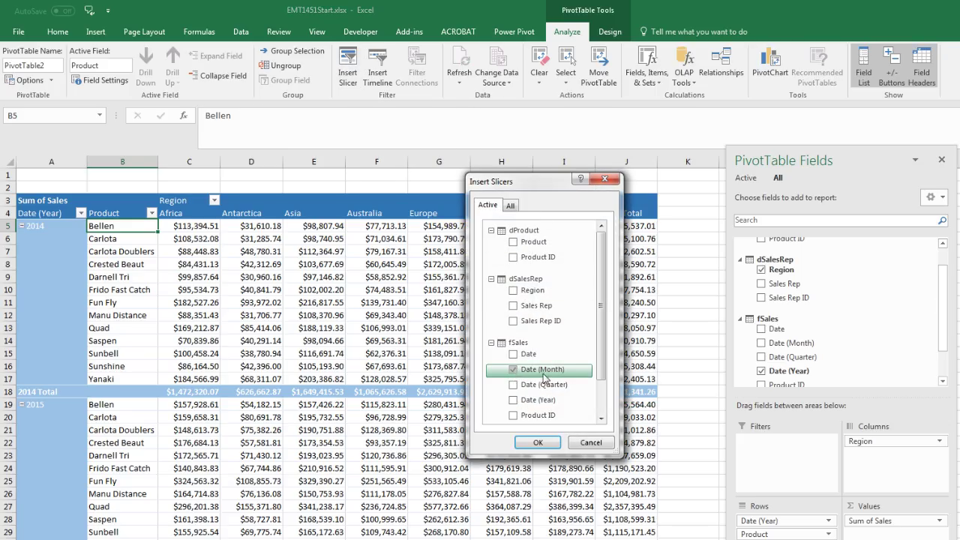
pyautogui.click(538, 443)
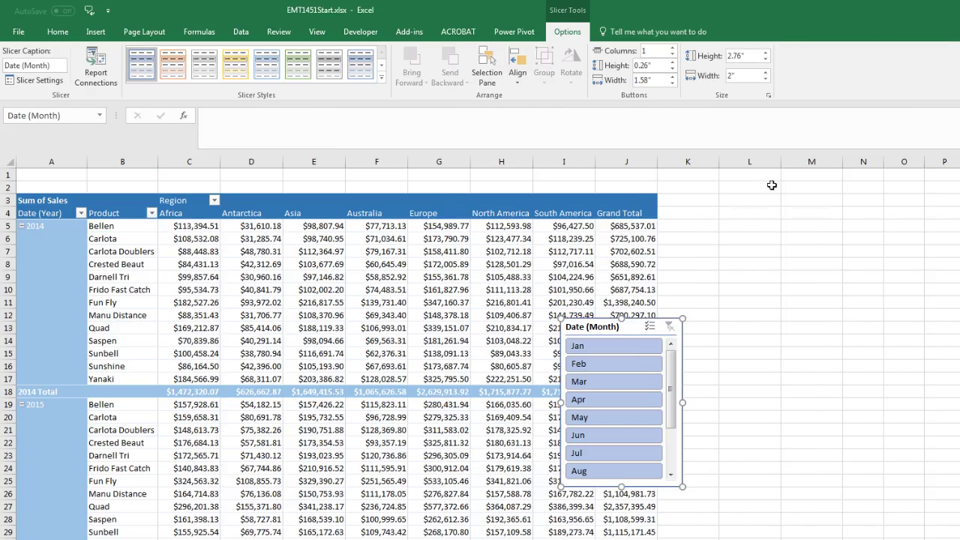
pyautogui.moveTo(600, 325); pyautogui.dragTo(730, 227)
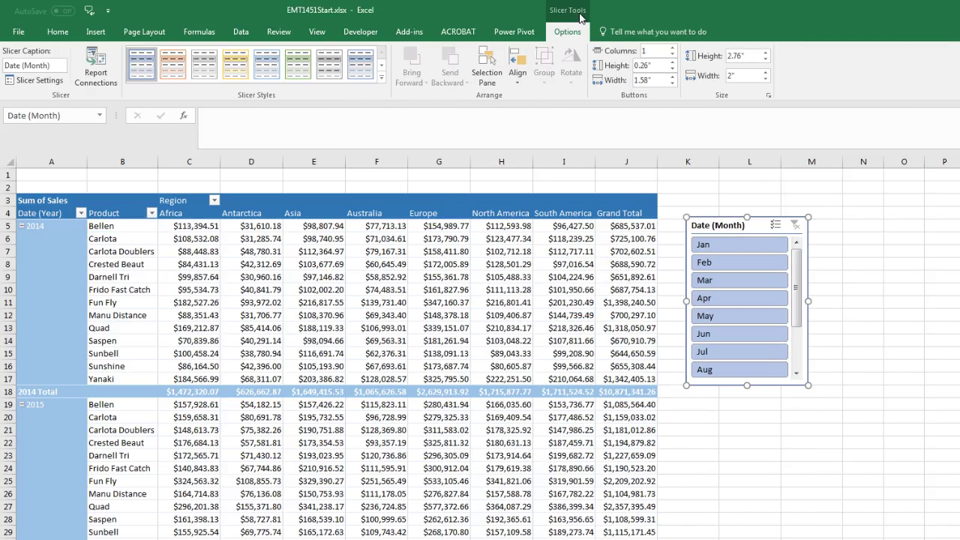
# Set the slicer to 2 columns, resize it to fit, and apply Slicer Style Dark 1.
pyautogui.click(673, 47)
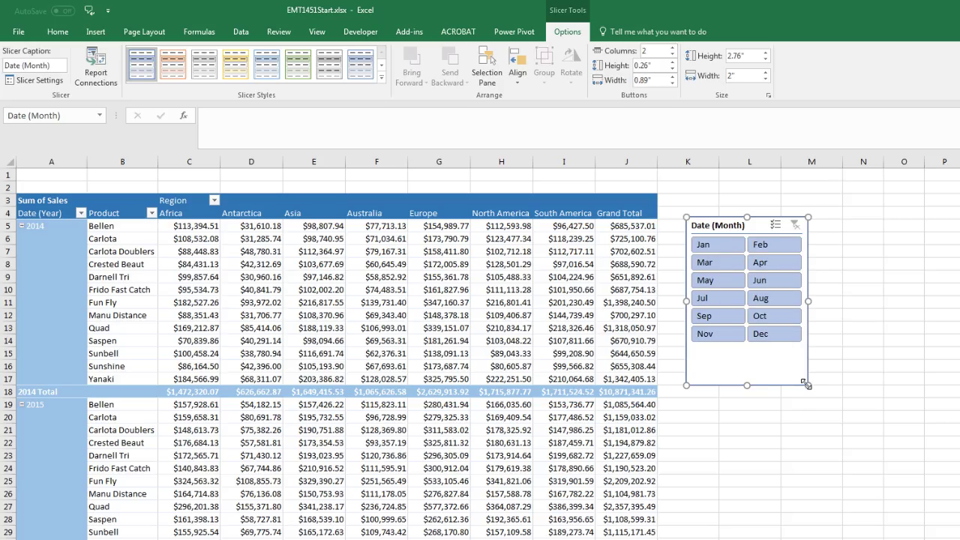
pyautogui.moveTo(807, 385); pyautogui.dragTo(813, 371)
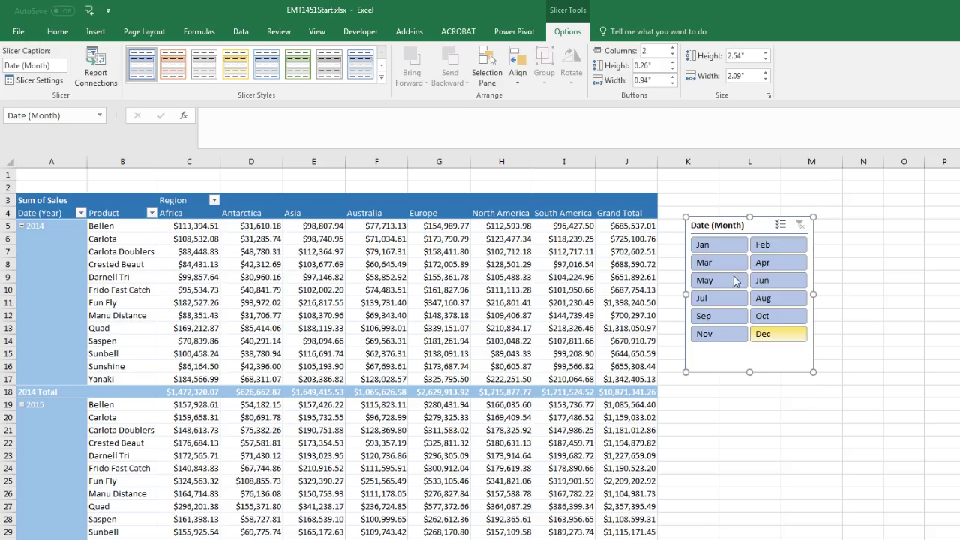
pyautogui.click(381, 76)
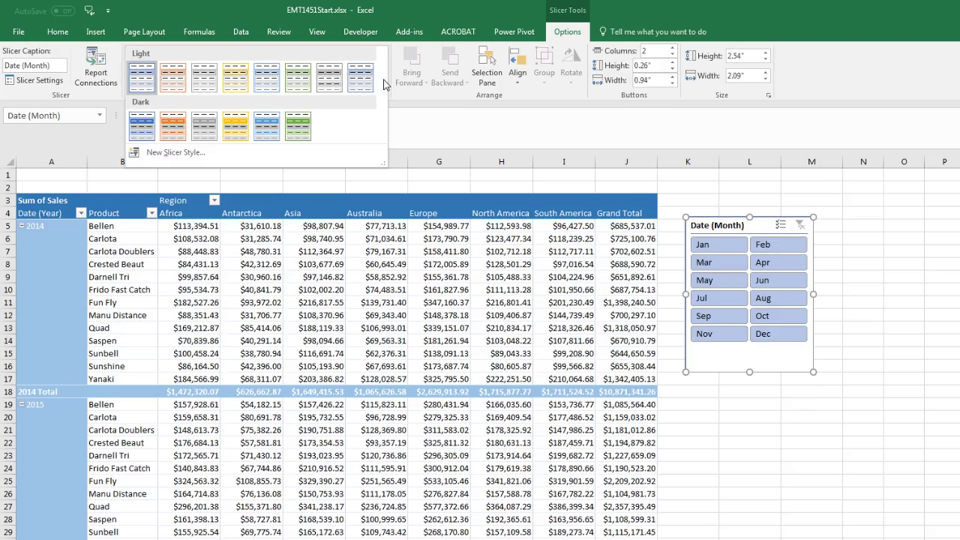
pyautogui.click(141, 125)
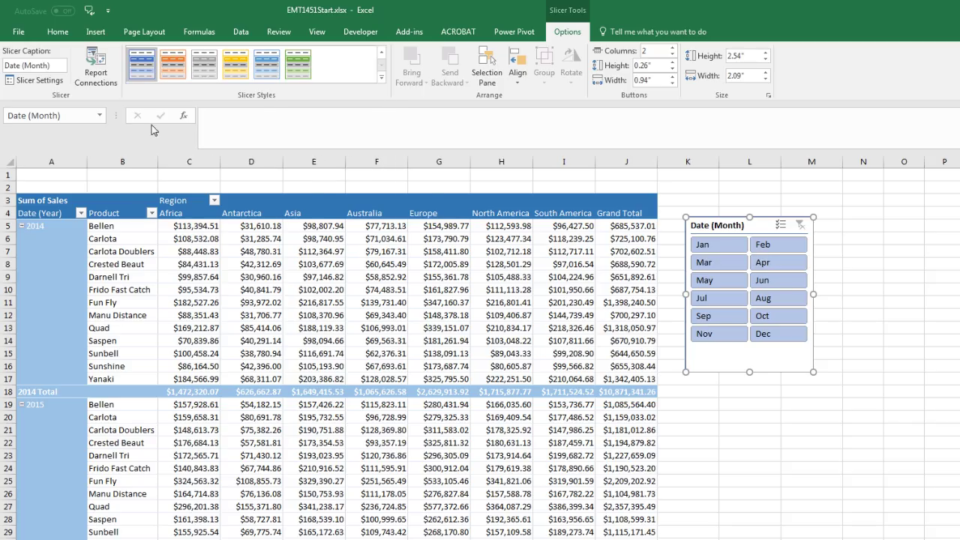
# Test the slicer by filtering to January, then October, then clear the filter.
pyautogui.click(737, 252)
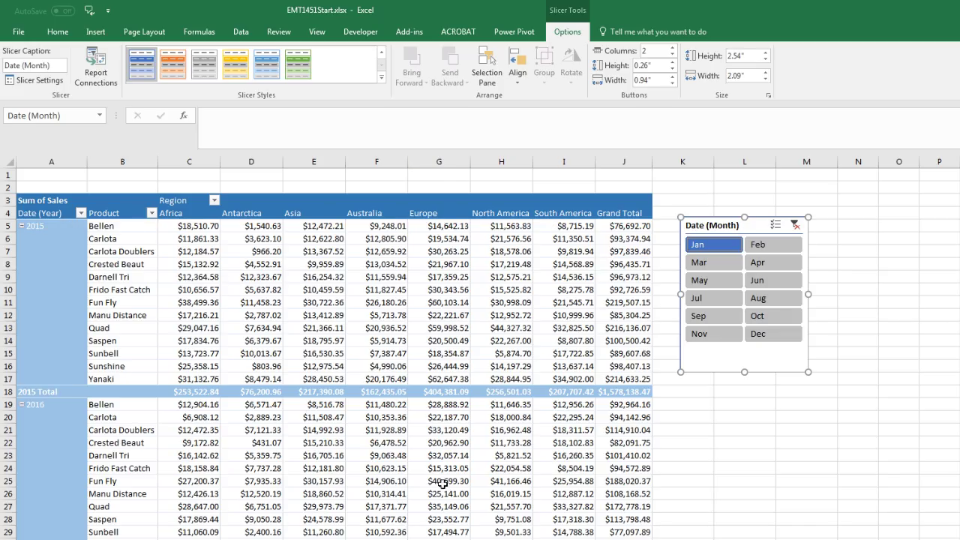
pyautogui.click(767, 318)
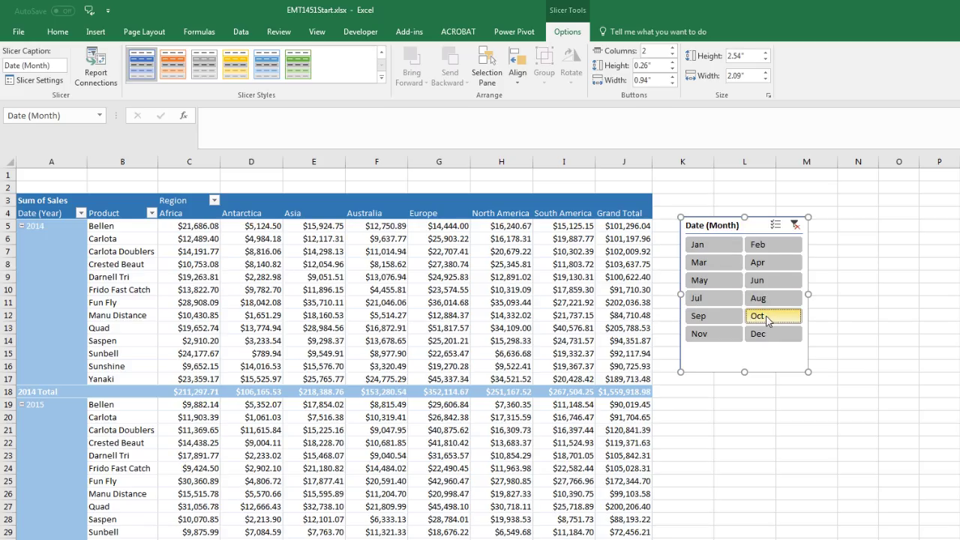
pyautogui.click(796, 225)
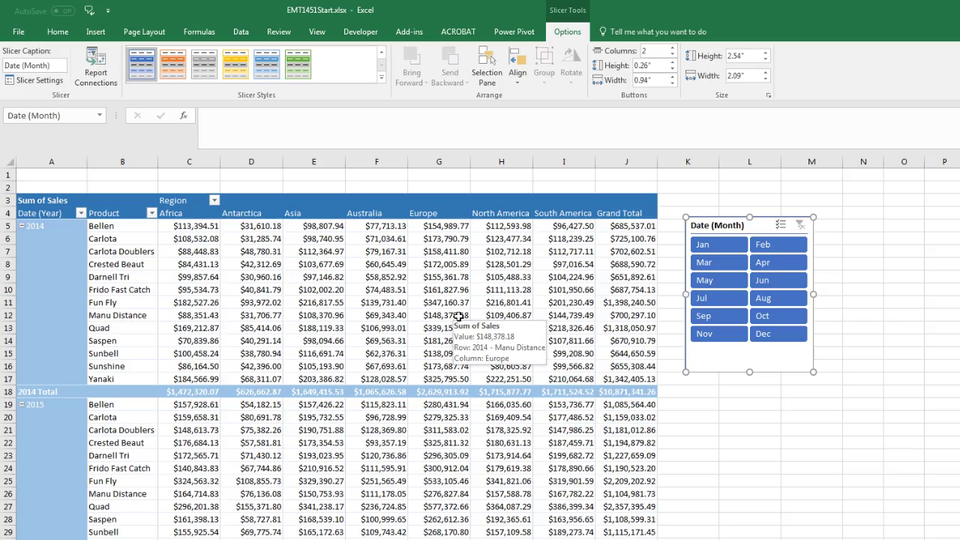
# From pivot cell H9, open Manage Relationships showing fSales links to dProduct and dSalesRep.
pyautogui.click(502, 276)
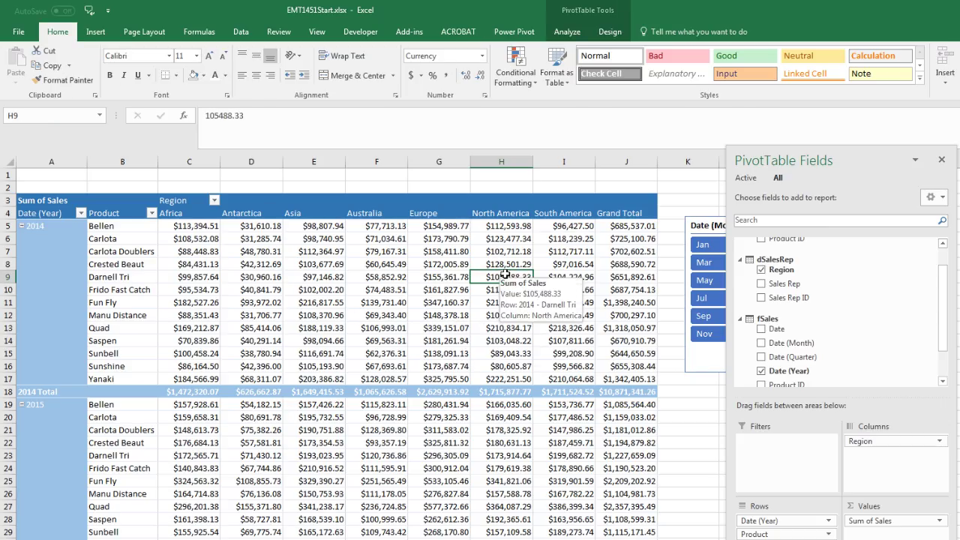
pyautogui.moveTo(943, 349); pyautogui.dragTo(948, 312)
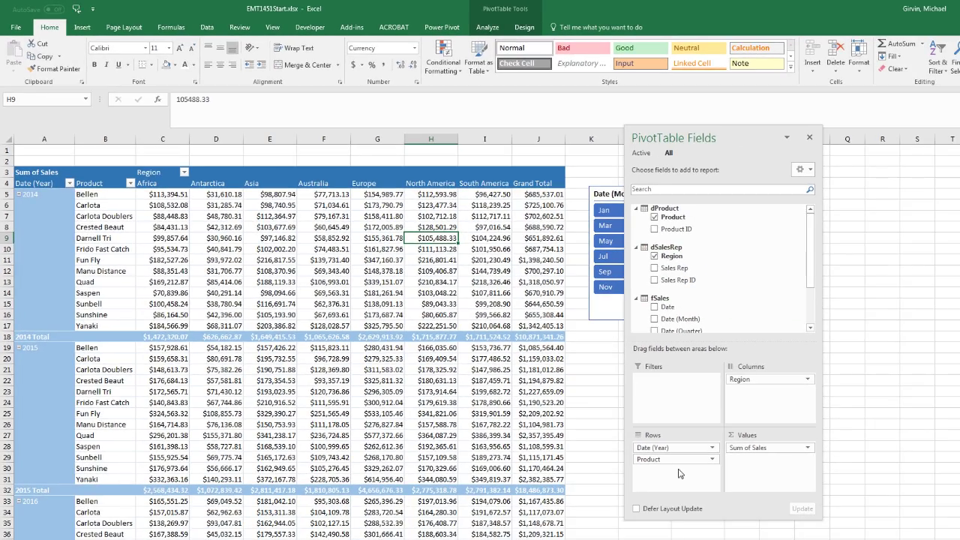
pyautogui.click(207, 28)
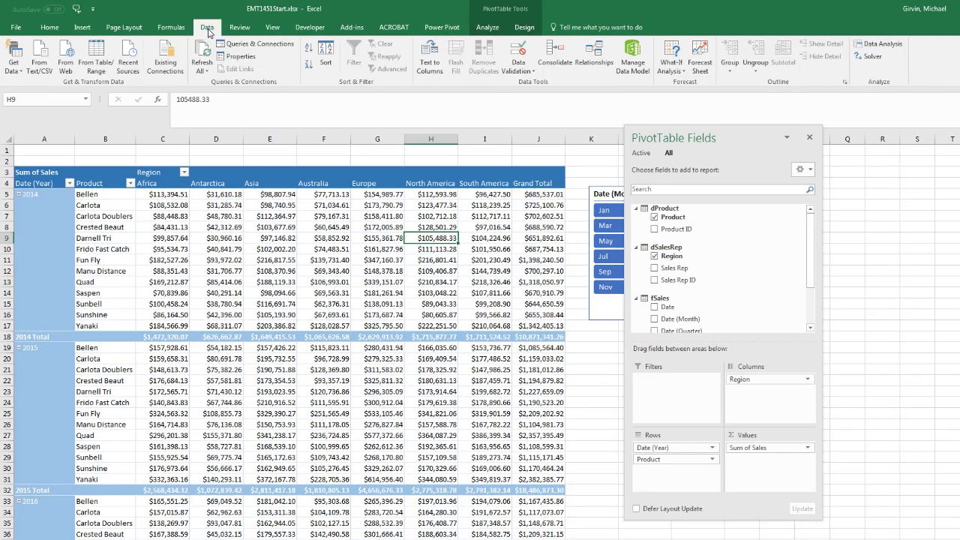
pyautogui.click(594, 56)
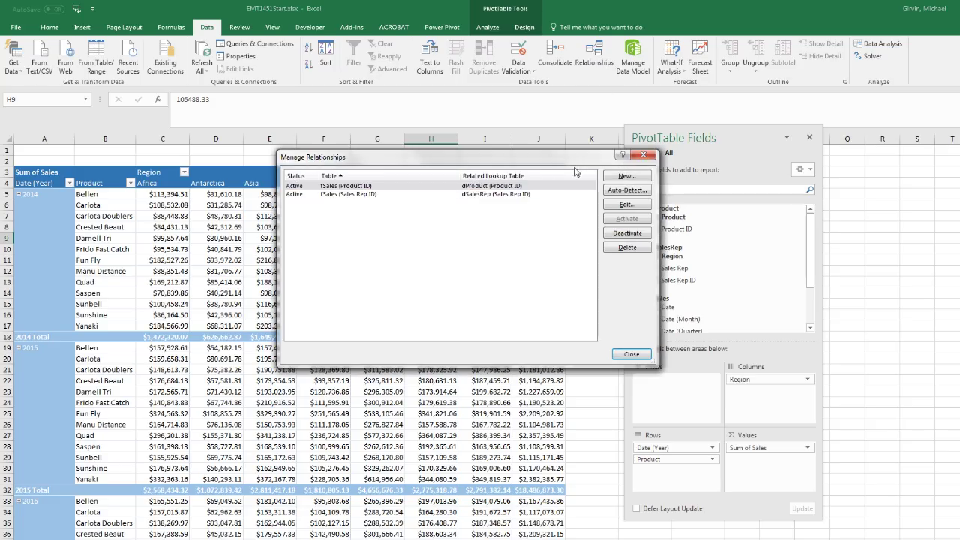
pyautogui.moveTo(564, 161); pyautogui.dragTo(489, 274)
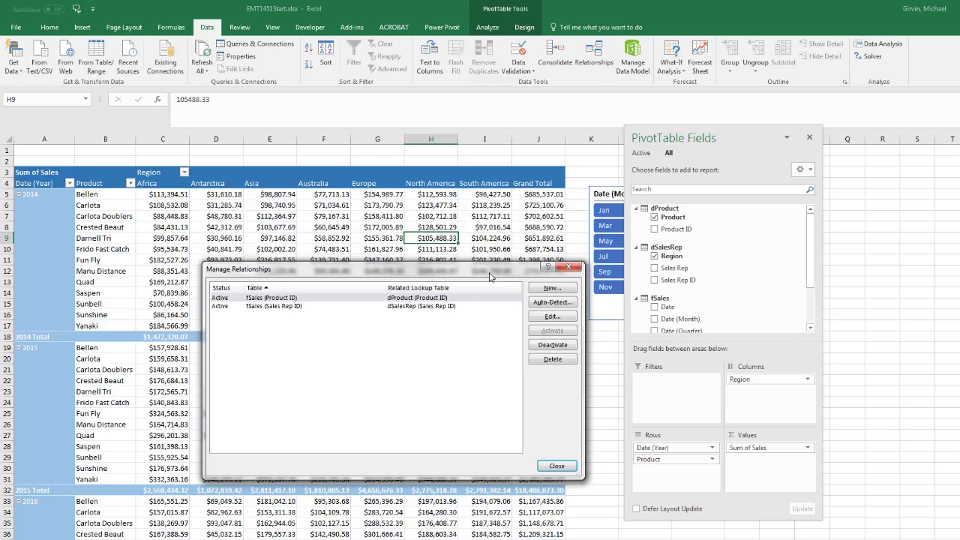